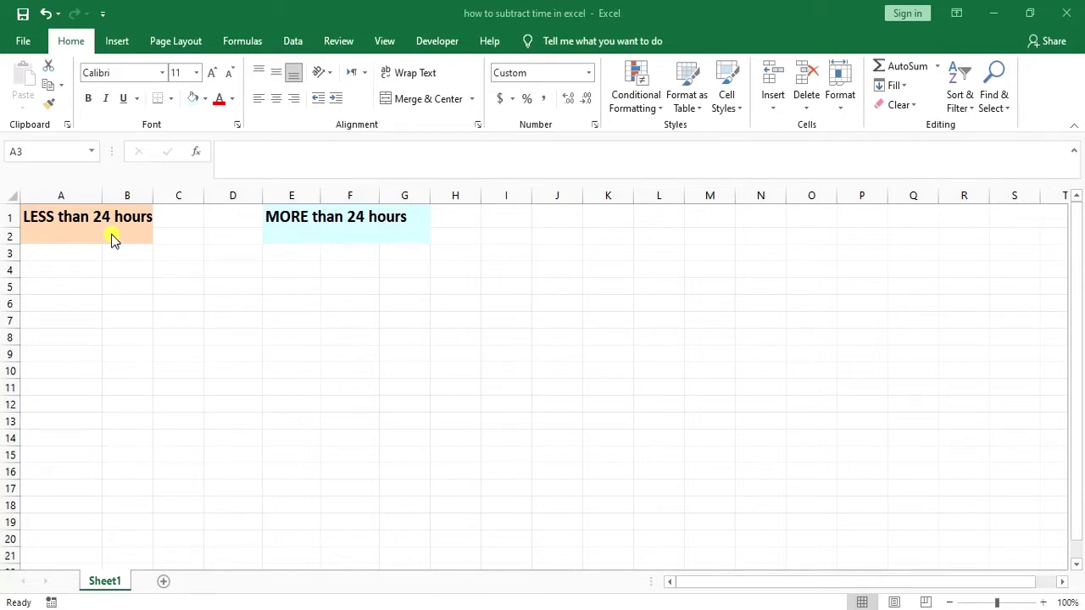
Enter the start time 6:30 in A3 and check its stored value.
left_click(351, 305)
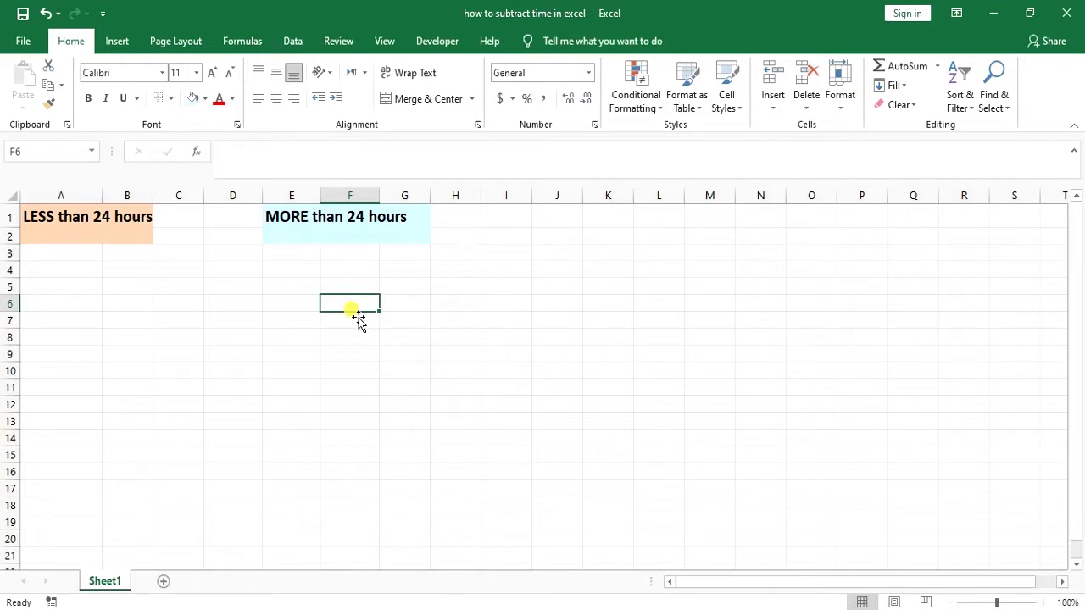
left_click(90, 258)
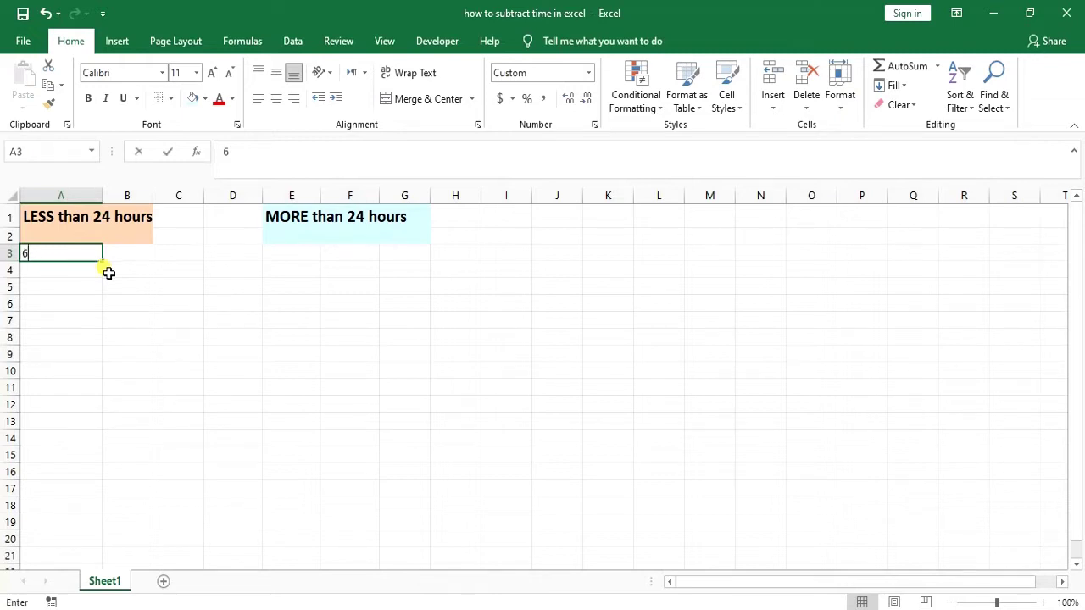
type("6:30")
key("Return")
double_click(74, 259)
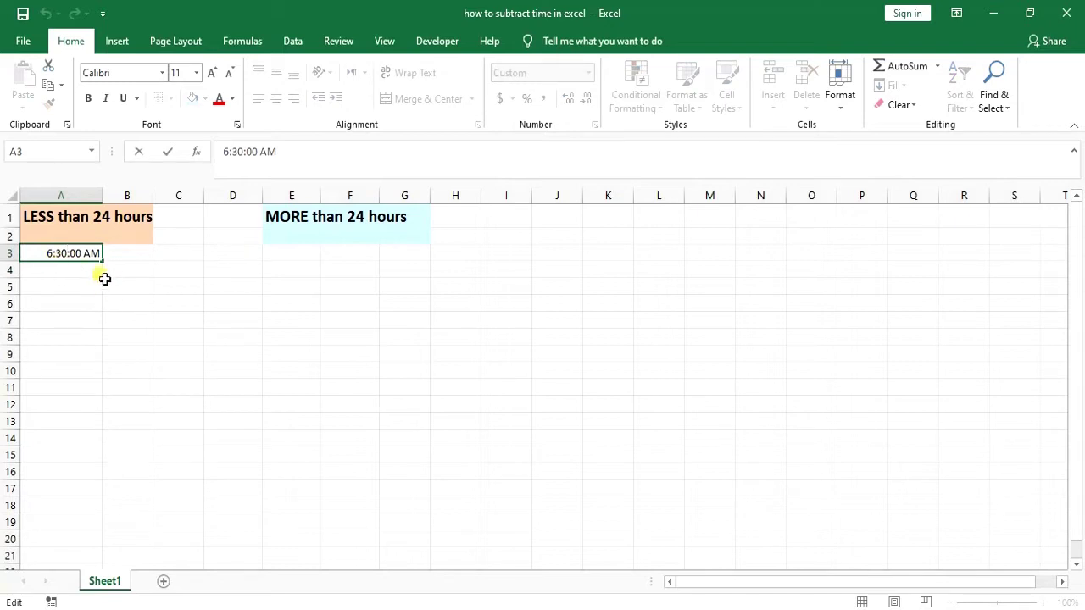
key("Escape")
double_click(82, 259)
Enter 10:45 pm in A4 so it reads 22:45, verifying the full time.
left_click(97, 271)
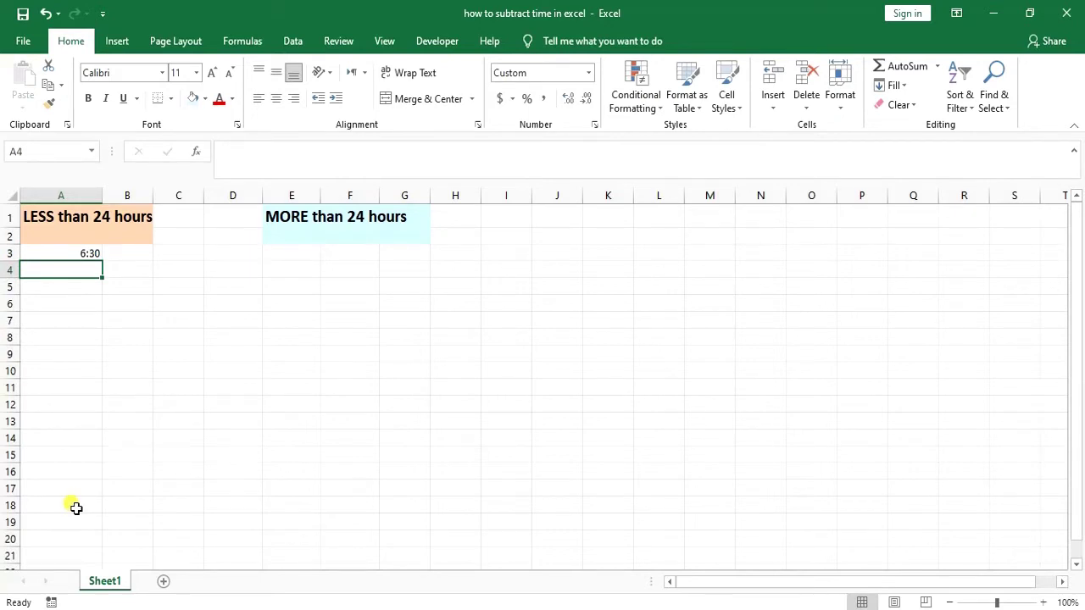
type("10:")
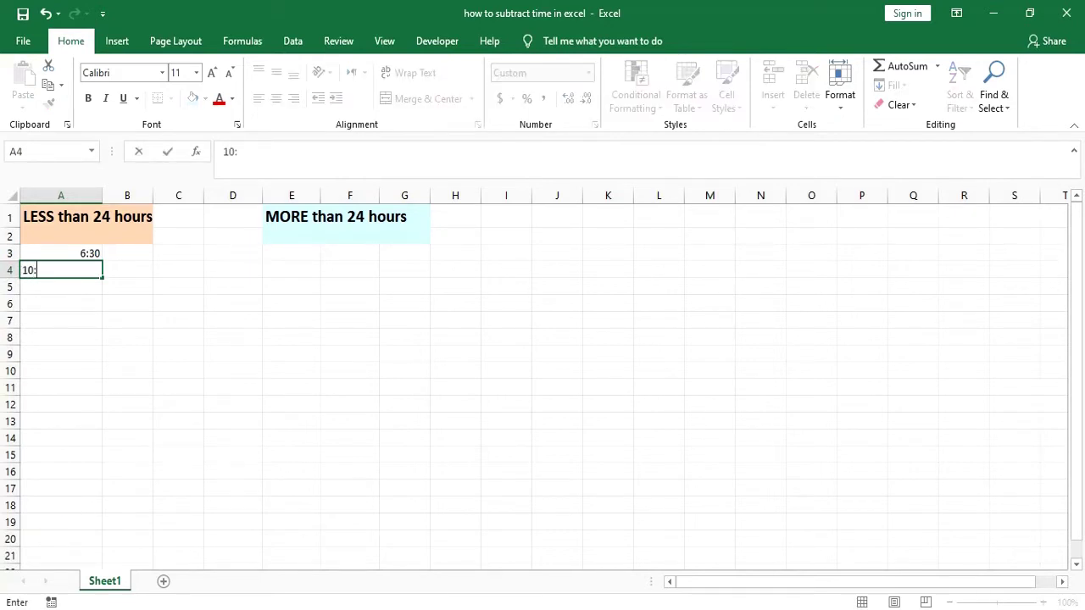
type("45 pm")
key("Return")
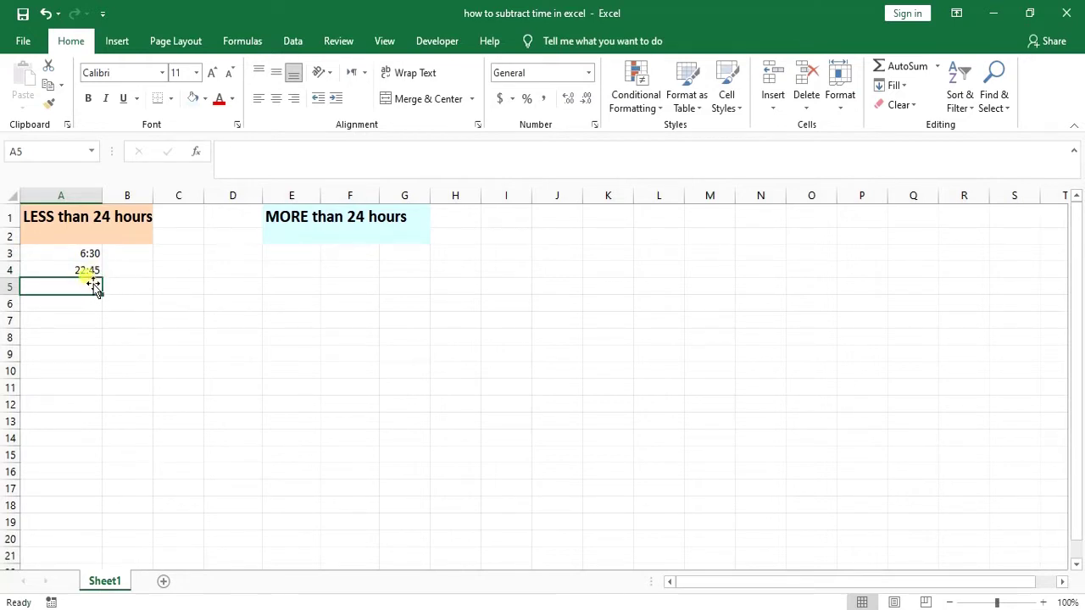
double_click(88, 270)
key("Return")
left_click(87, 271)
double_click(87, 271)
key("Return")
left_click(68, 273)
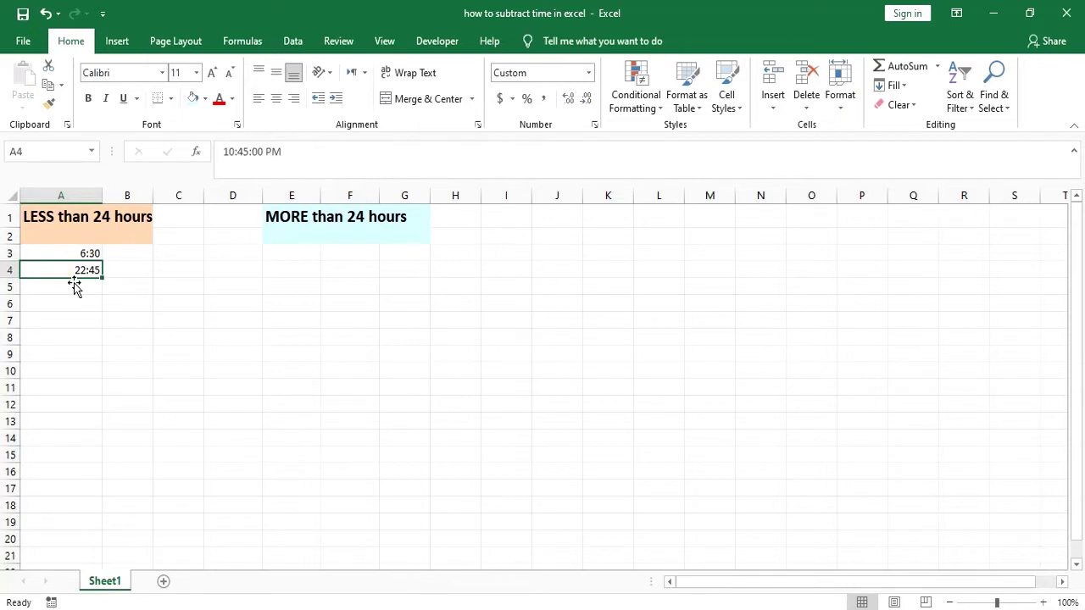
double_click(68, 273)
key("Return")
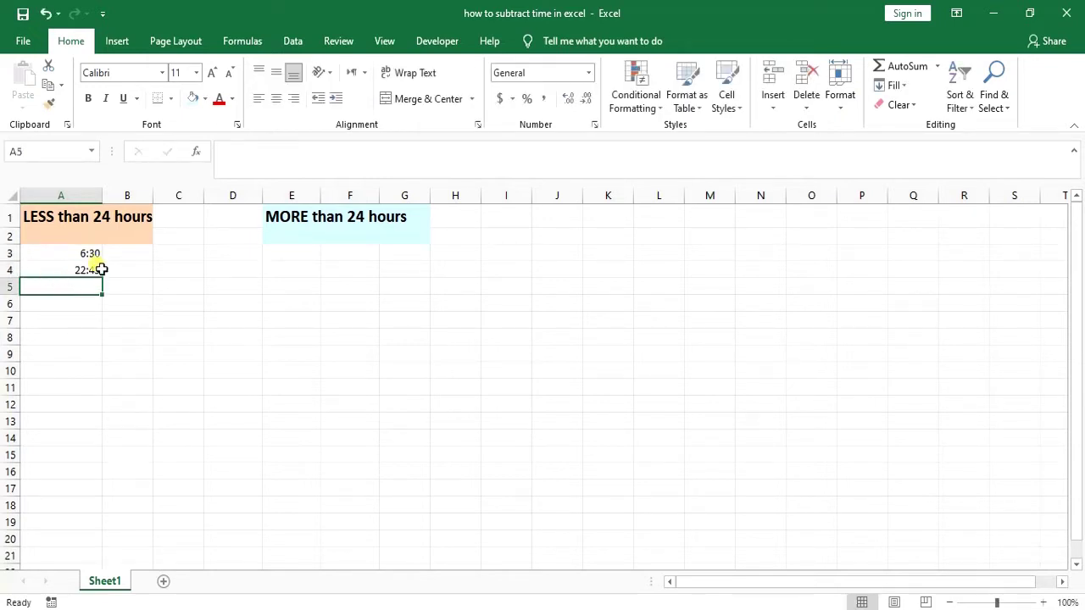
left_click(139, 255)
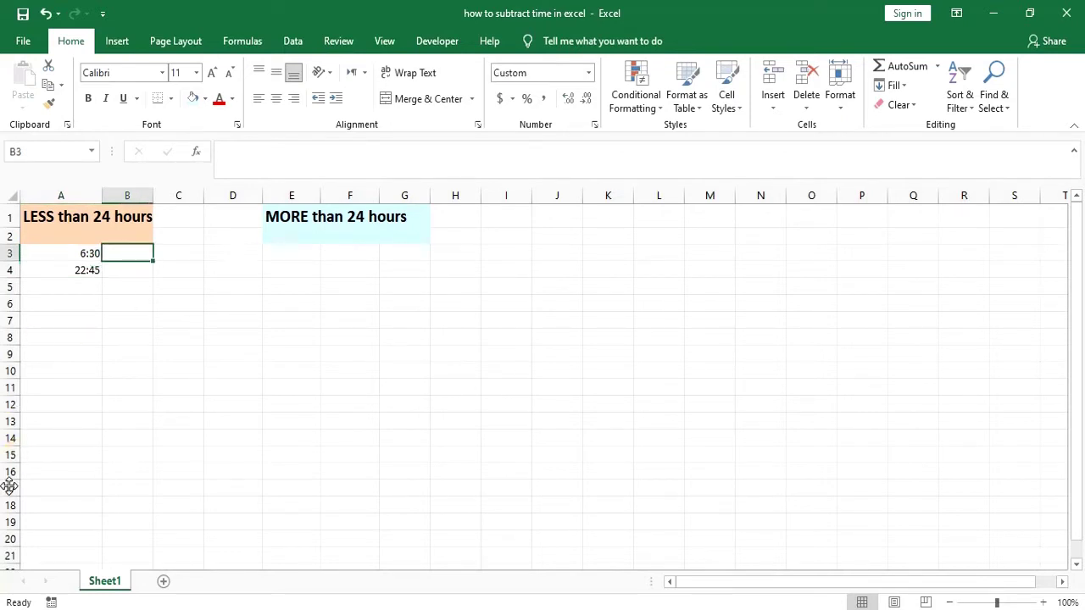
Enter the formula =A4-A3 in B3, giving 16:15.
type("=")
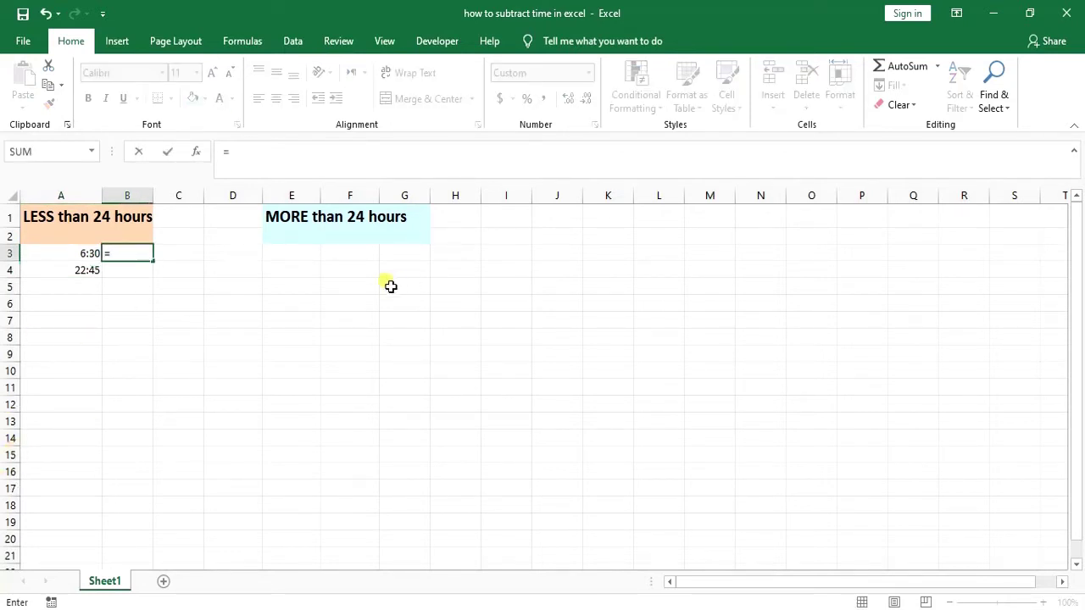
left_click(97, 276)
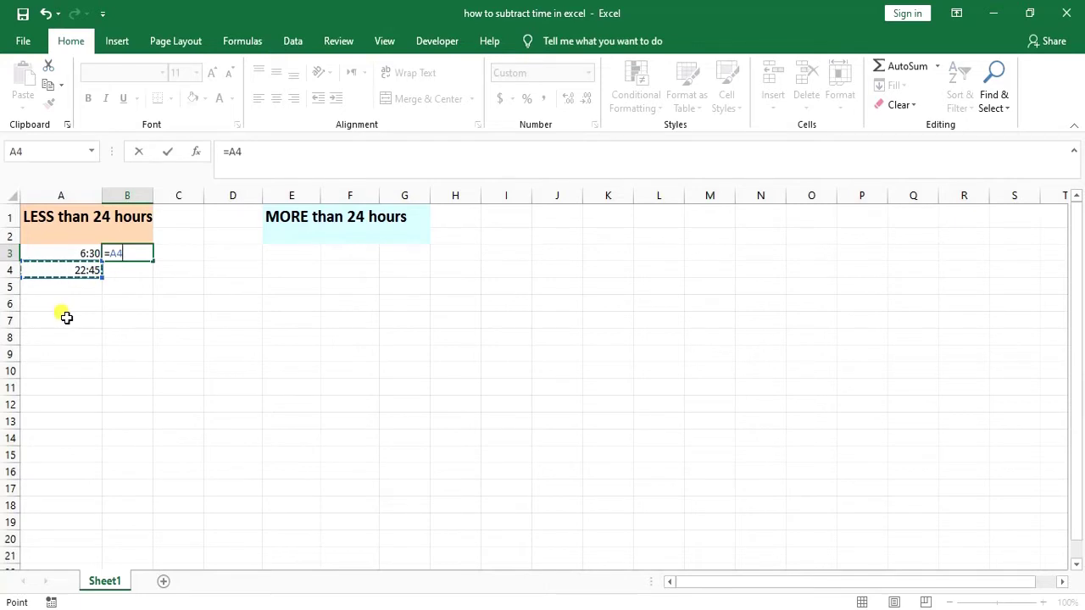
type("-")
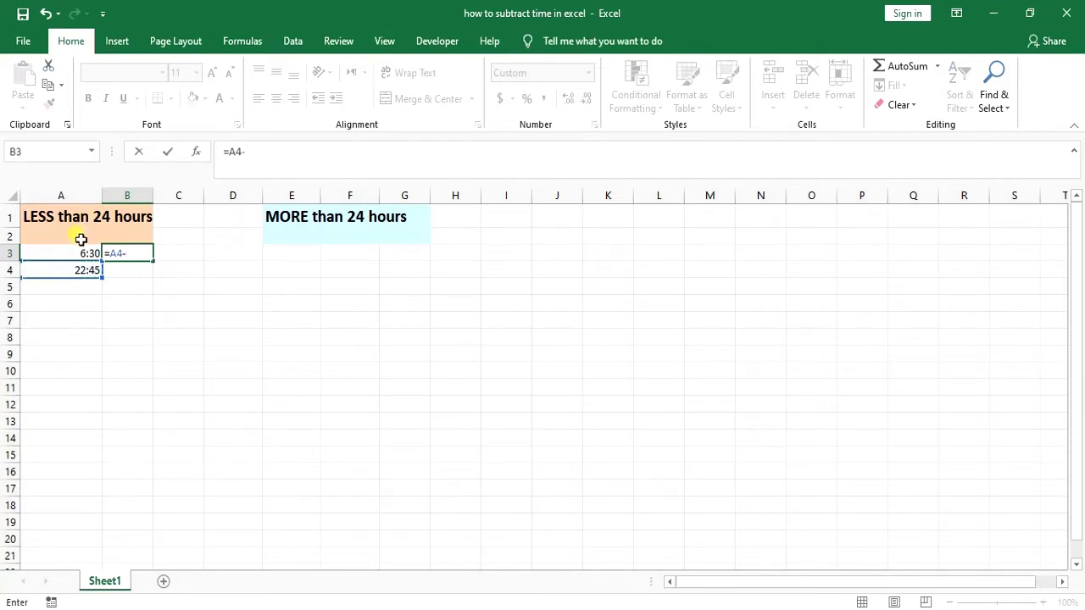
left_click(97, 254)
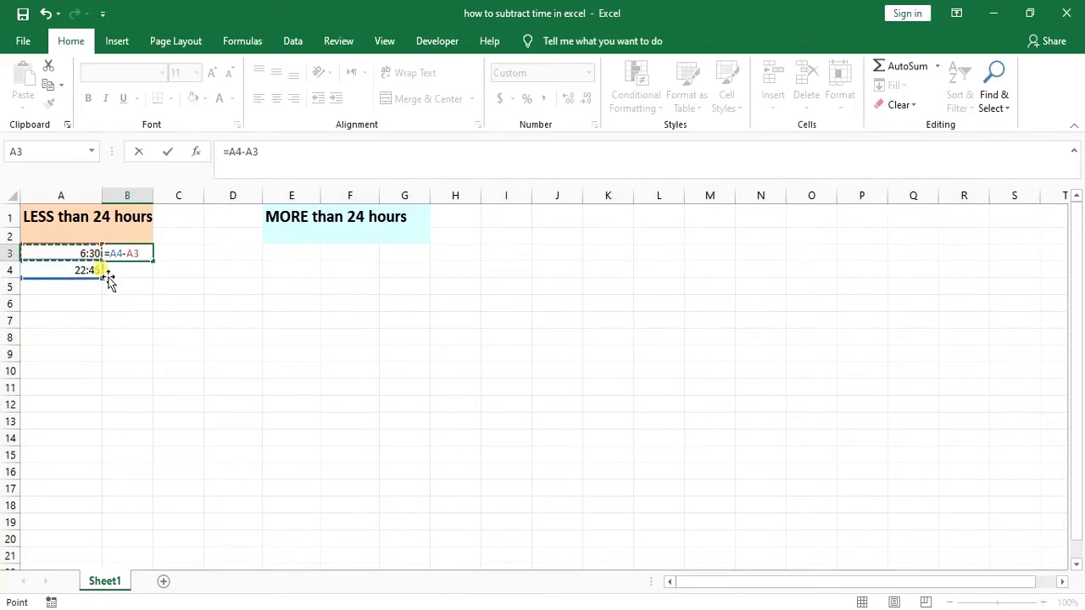
key("Return")
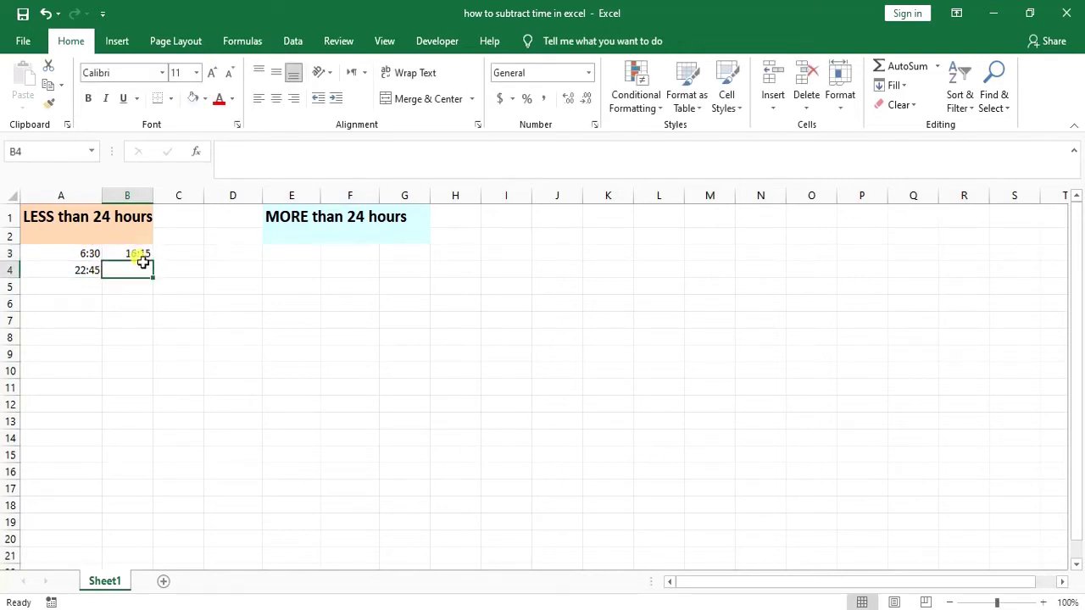
Review the B3 formula's references and the full start time in A3.
left_click(143, 256)
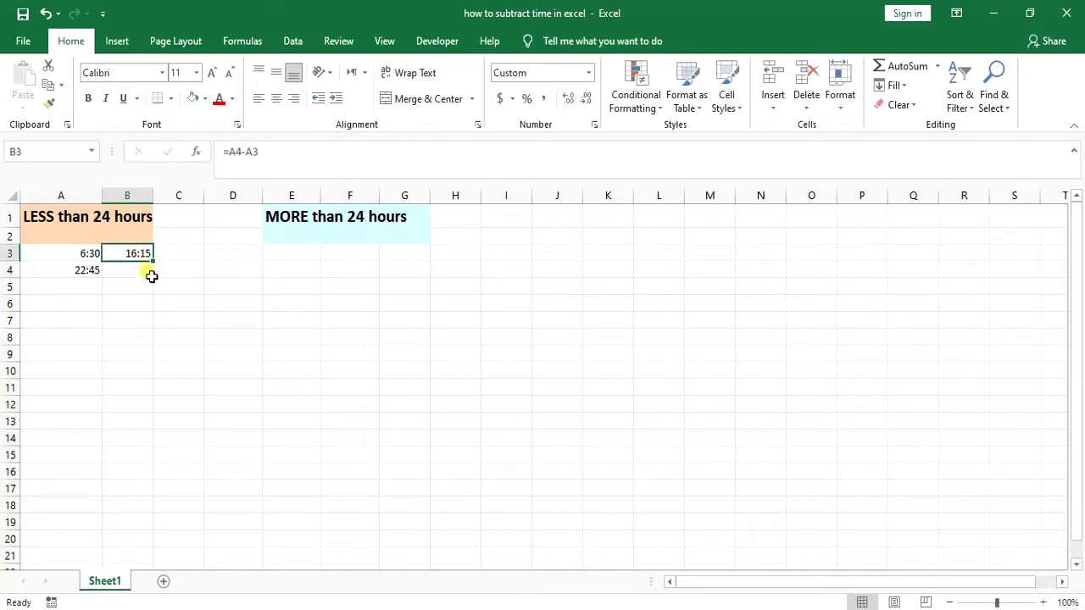
left_click(149, 273)
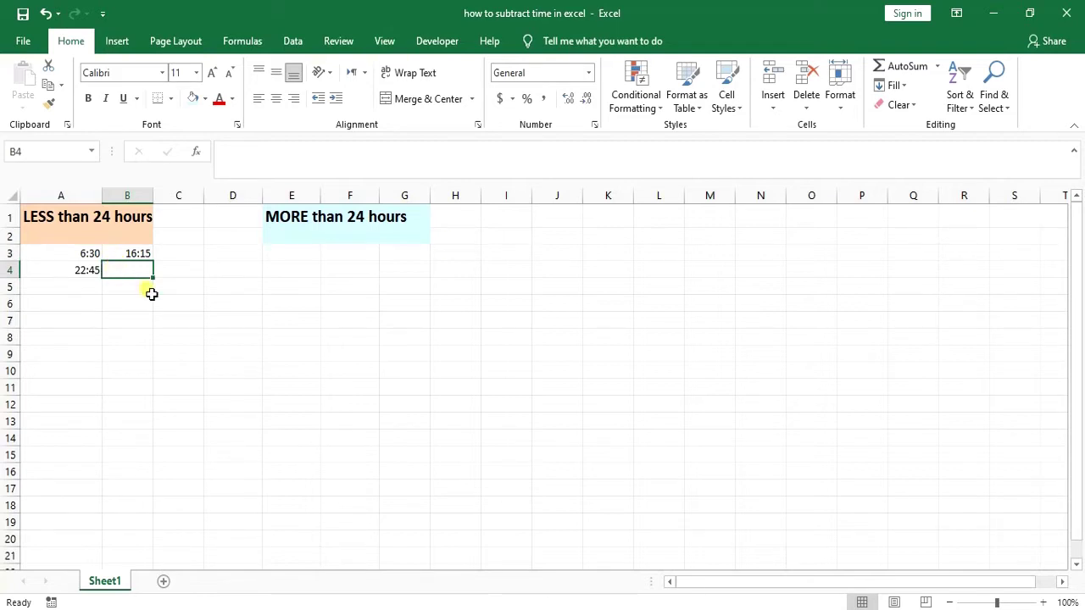
left_click(90, 257)
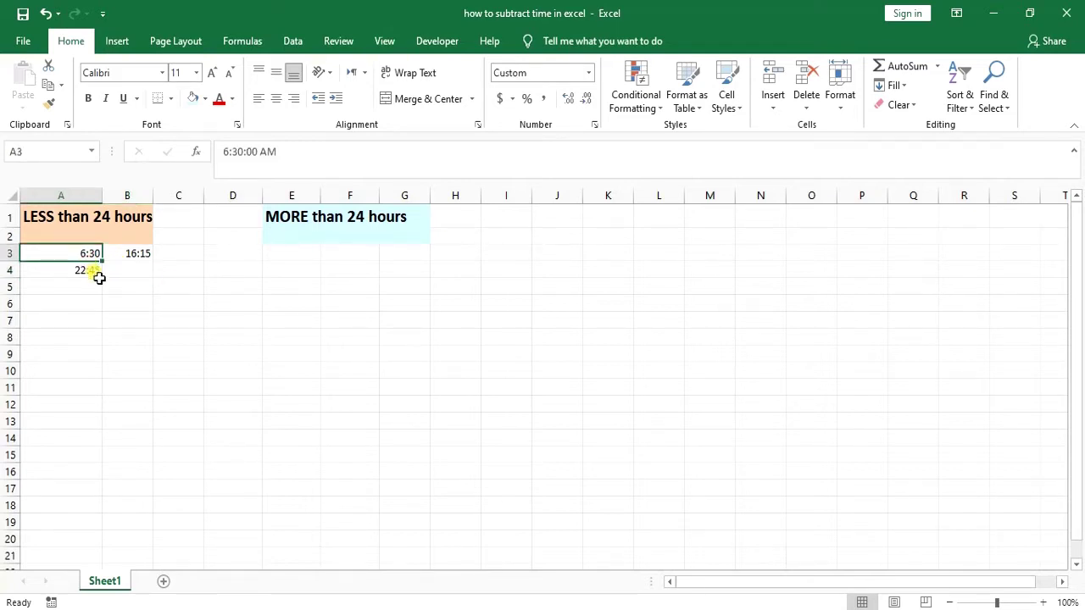
left_click(132, 257)
double_click(138, 256)
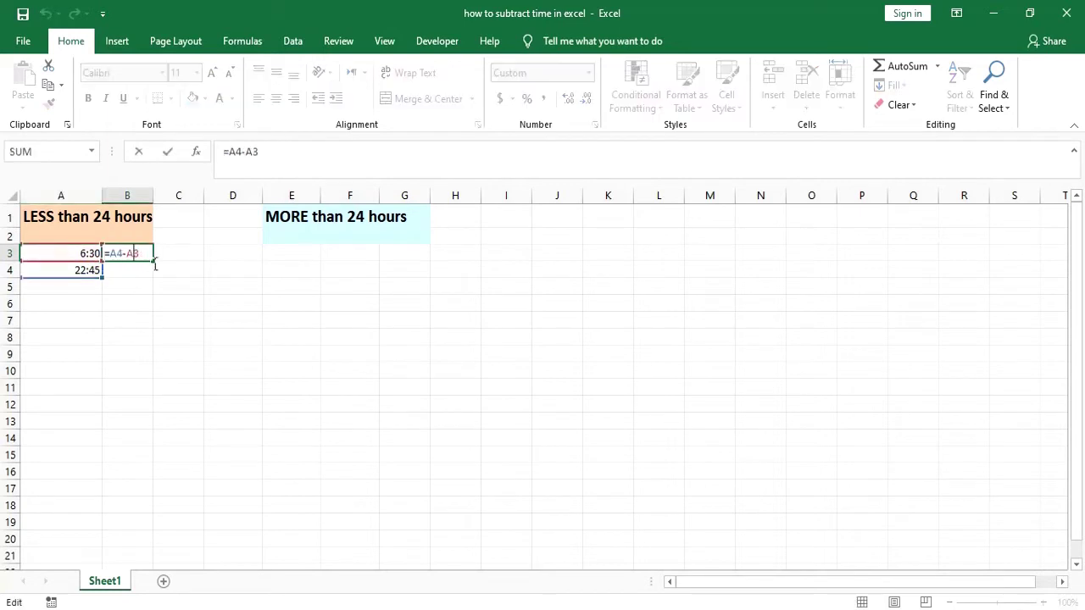
key("Return")
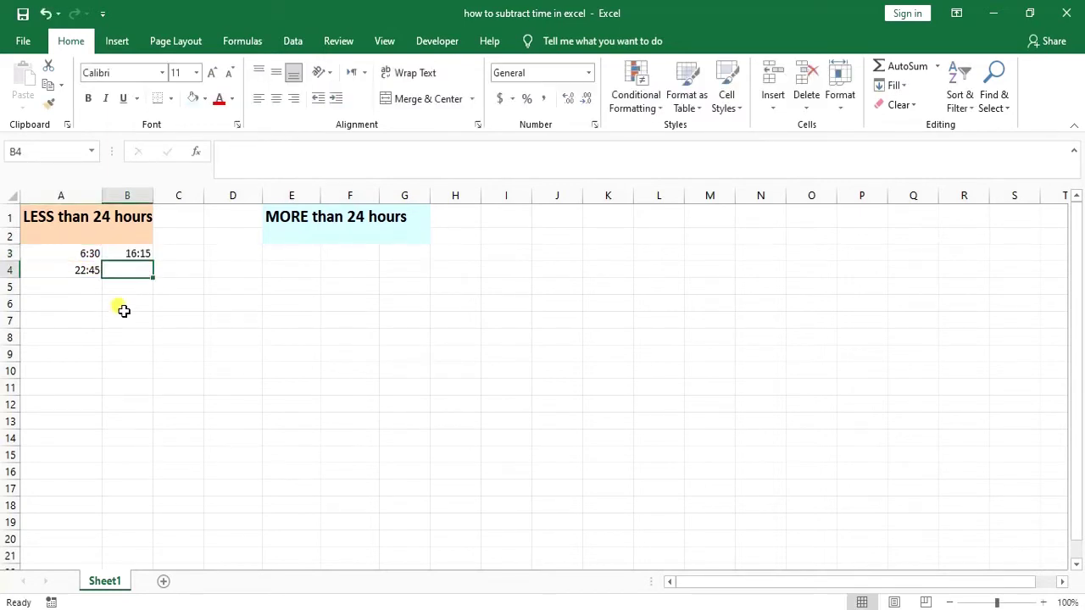
left_click(134, 252)
right_click(144, 255)
left_click(199, 539)
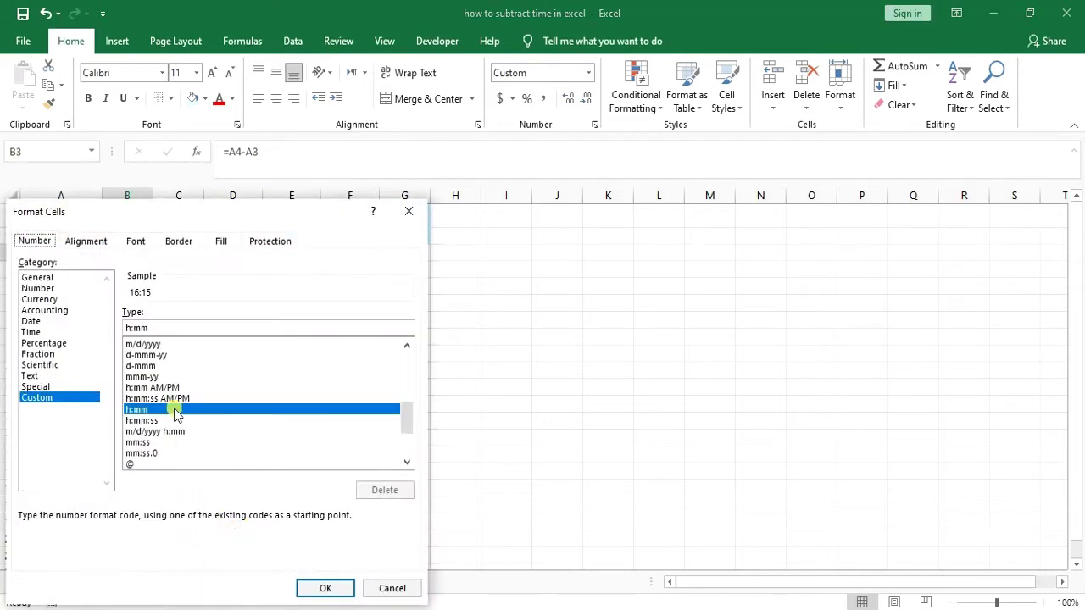
left_click(51, 400)
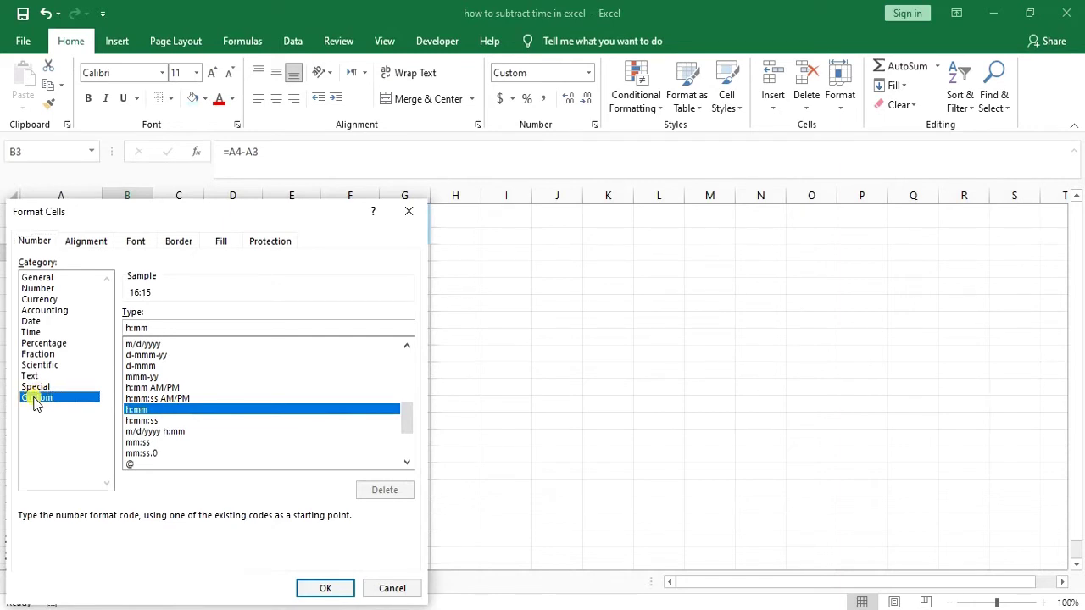
left_click(152, 398)
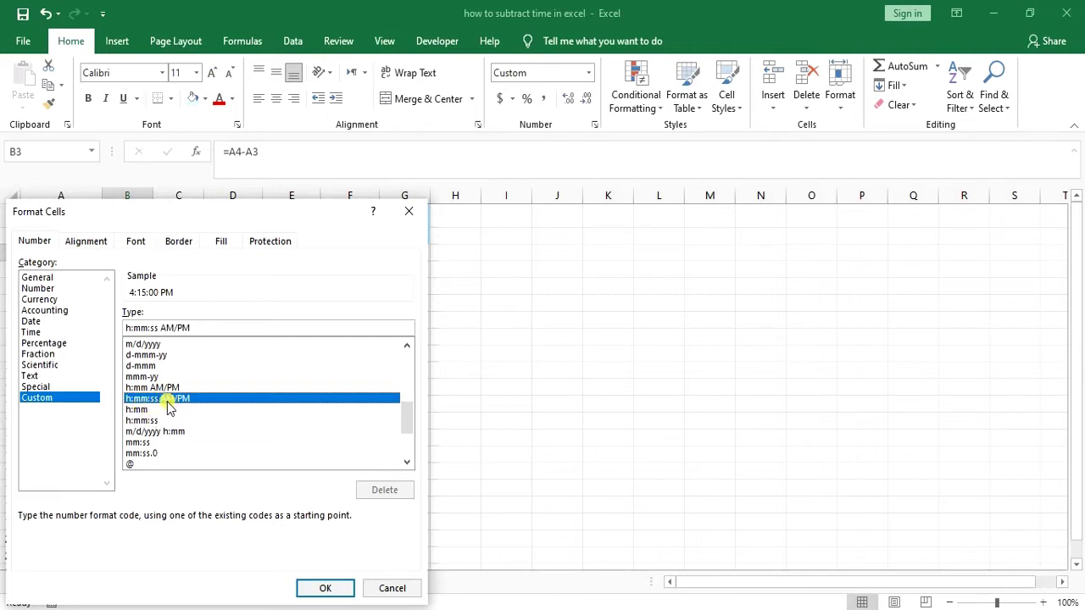
left_click(324, 589)
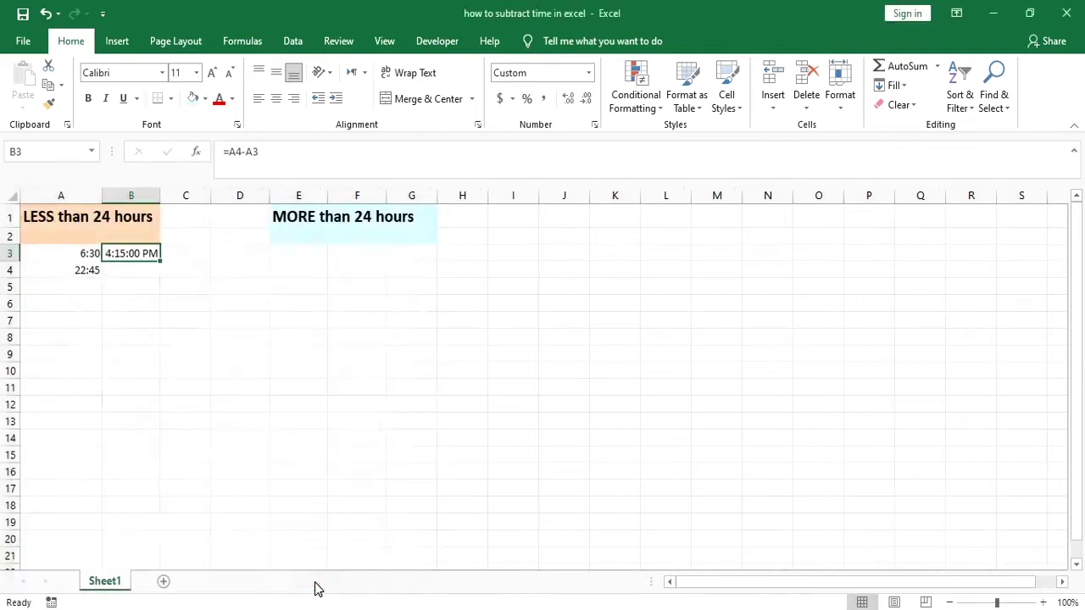
left_click(138, 271)
left_click(141, 285)
left_click(144, 250)
right_click(144, 251)
left_click(188, 537)
left_click(144, 421)
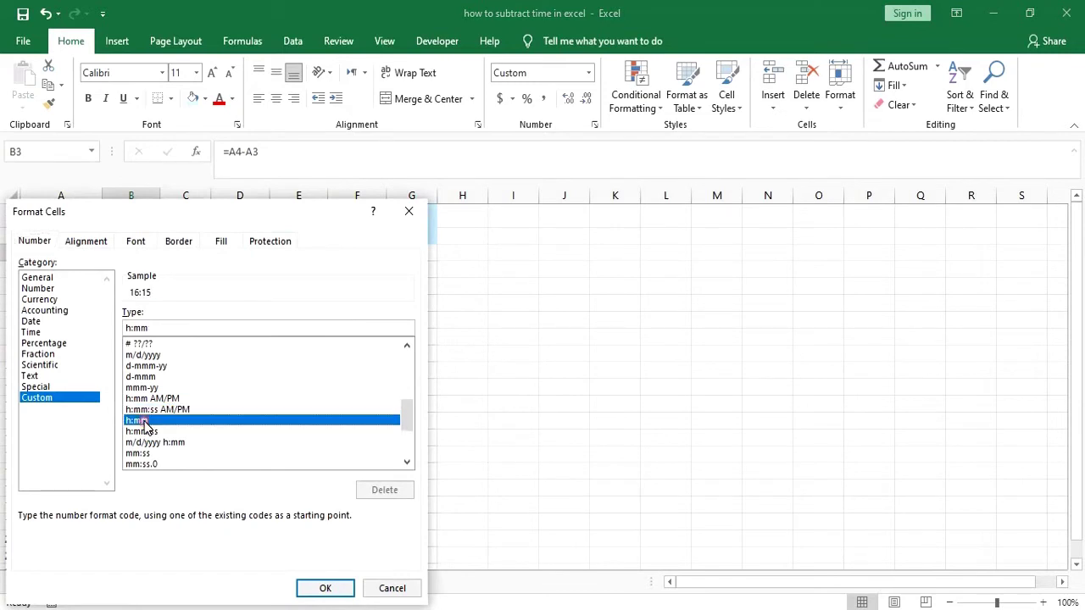
left_click(319, 589)
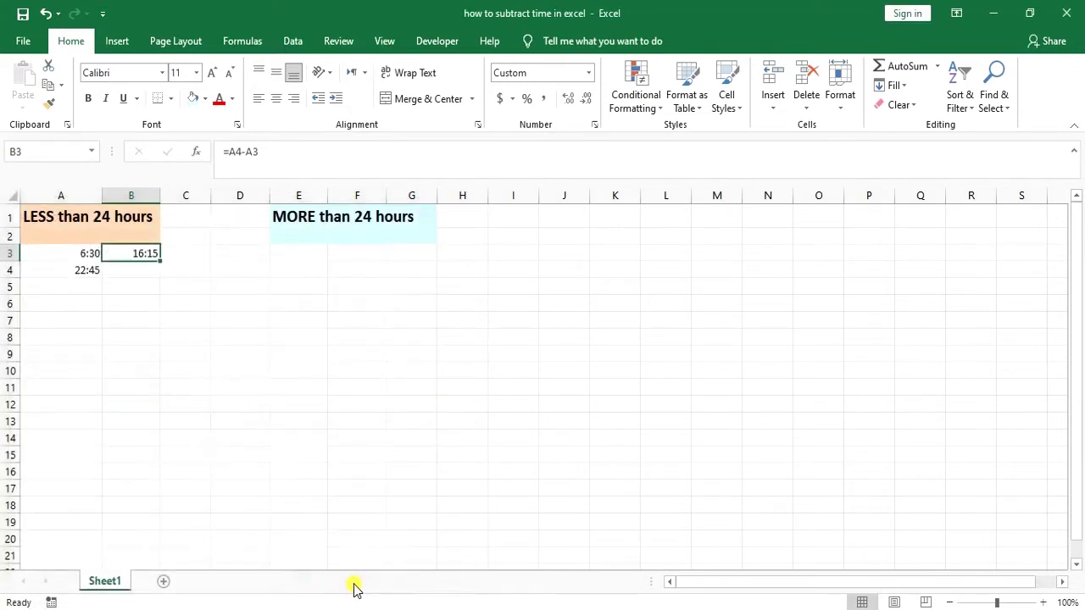
Enter the start date-time 10/9/2019 6:30 AM in E3.
left_click(160, 423)
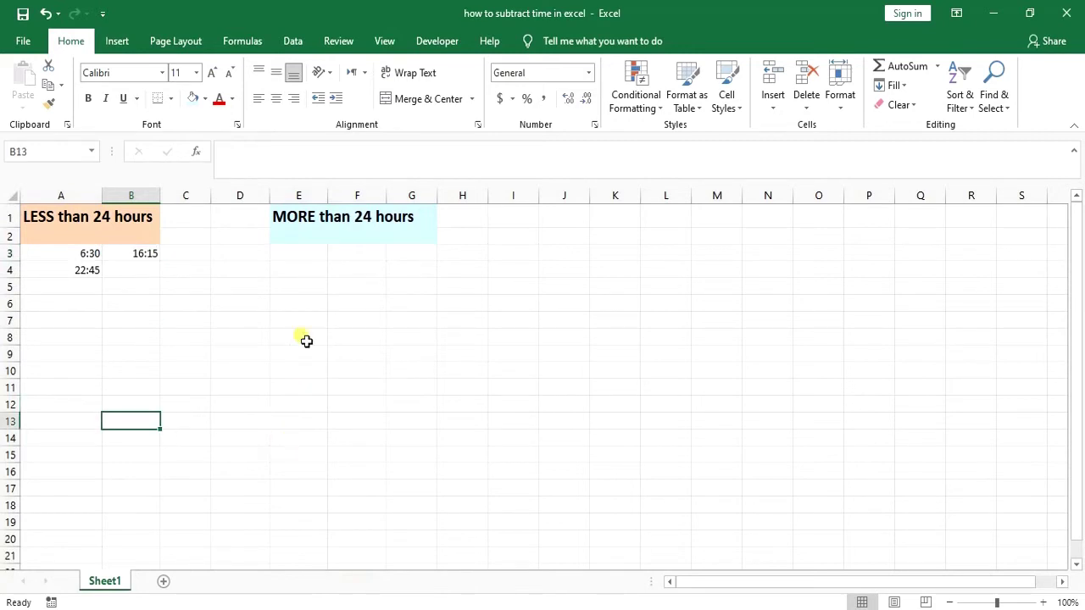
left_click(301, 260)
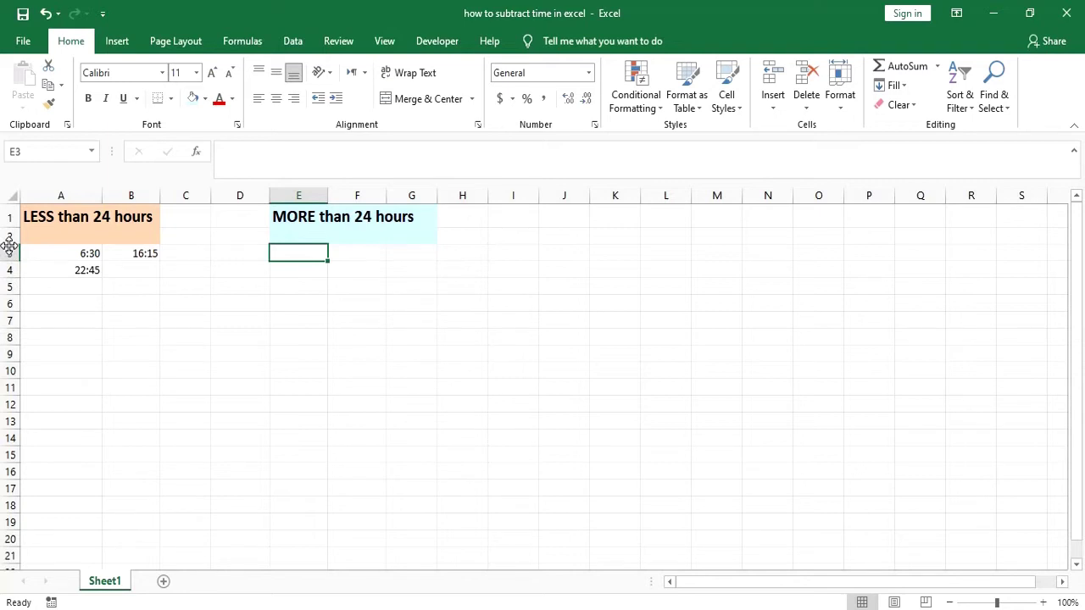
type("10/9/")
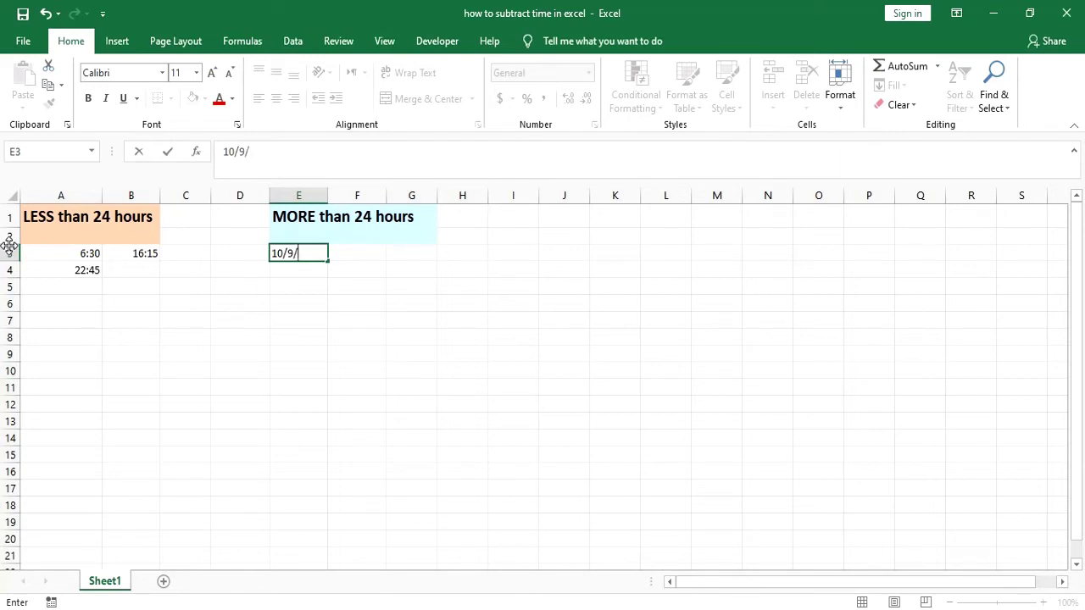
type("2019")
key("Return")
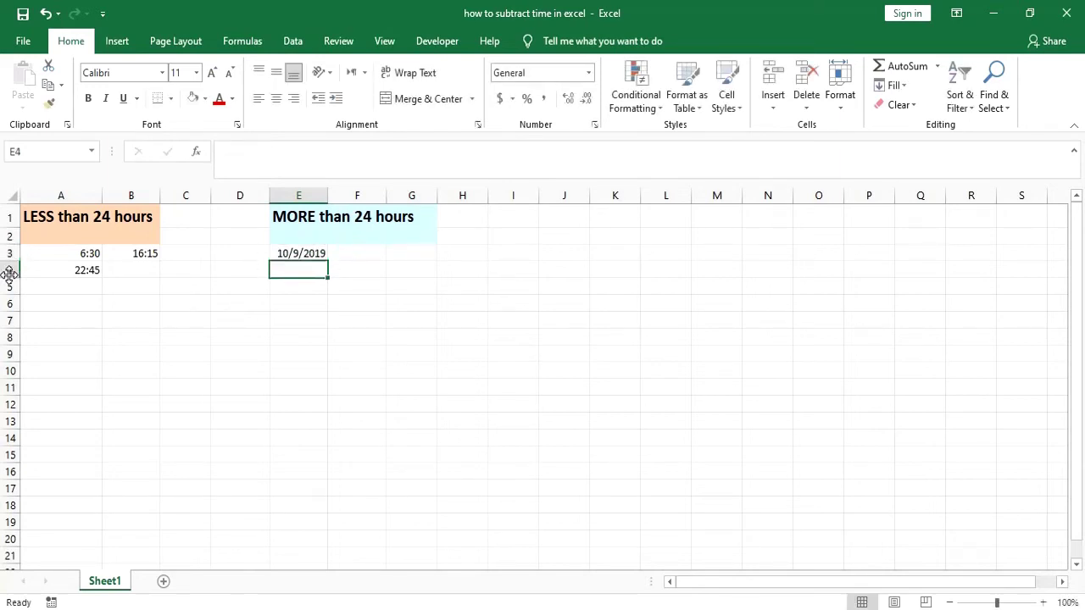
left_click(318, 253)
double_click(288, 254)
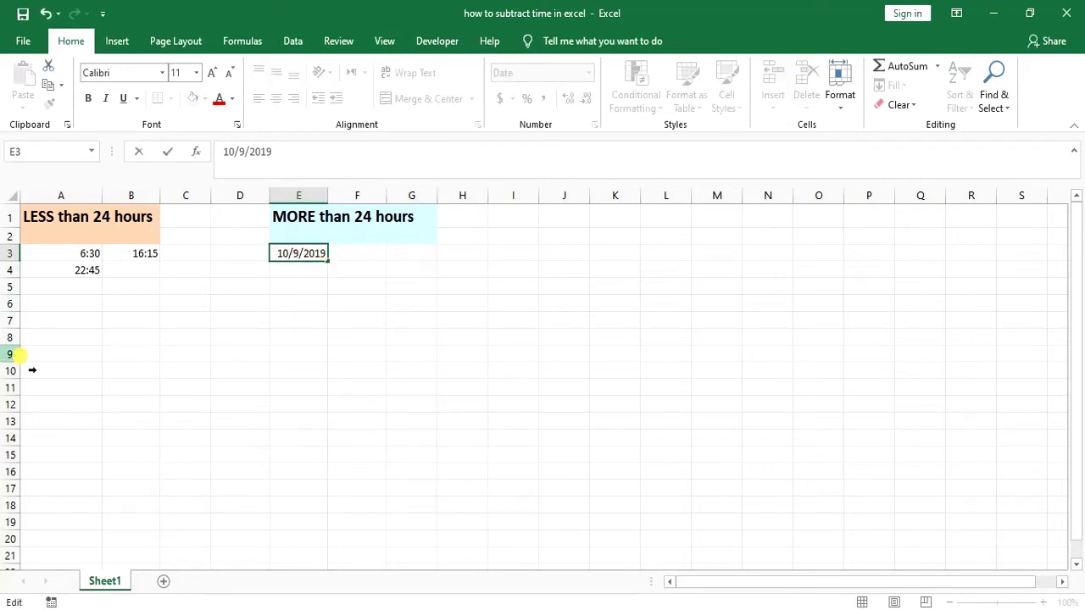
type("6:30")
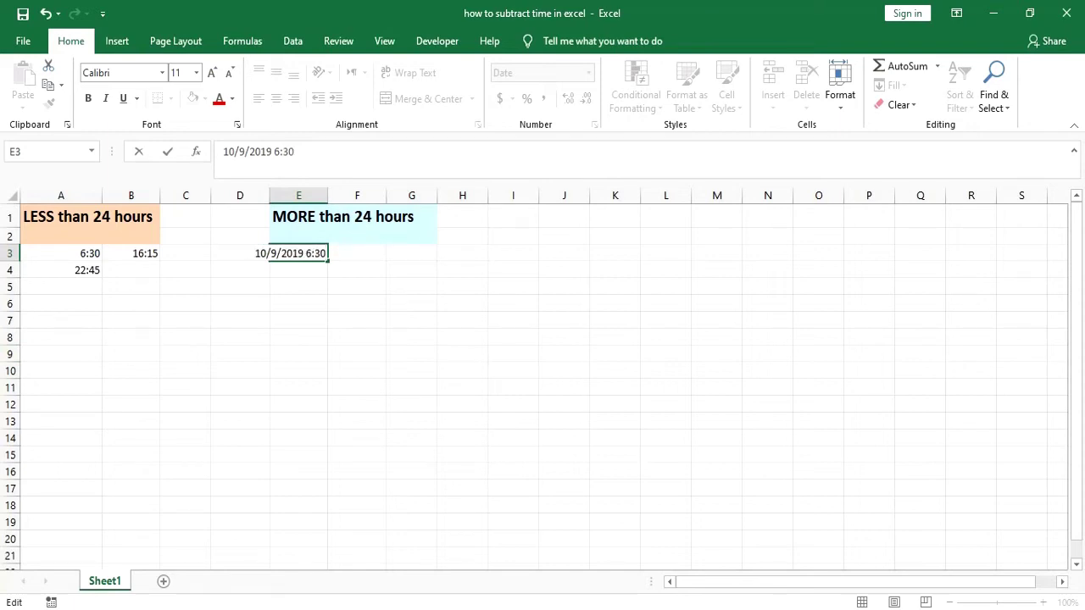
type(" a")
key("Return")
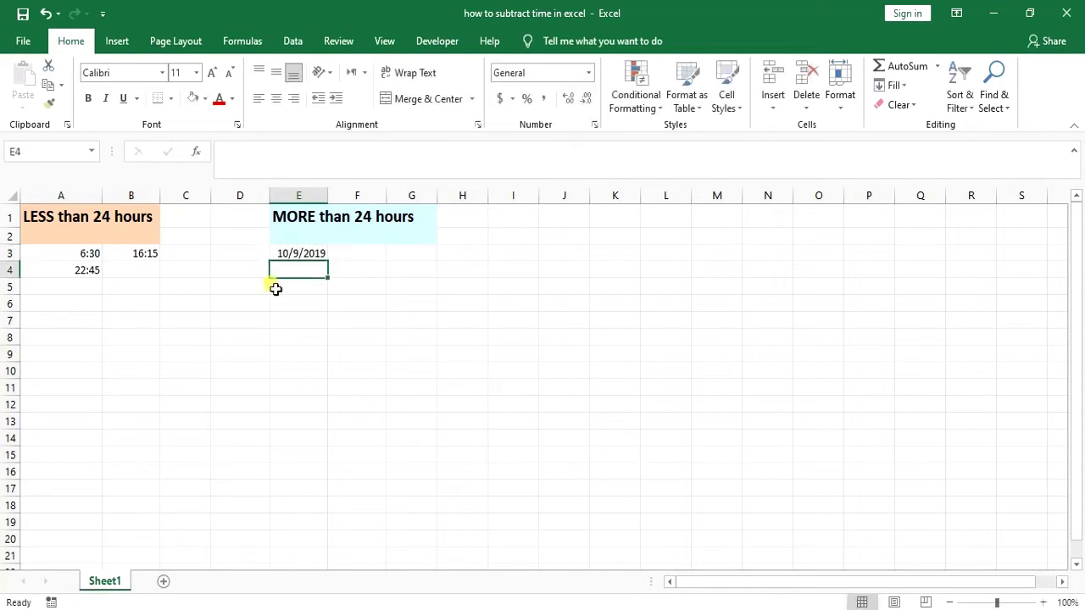
double_click(320, 254)
key("Return")
Enter the end date-time 10/11/2019 10:45 pm in E4.
type("10")
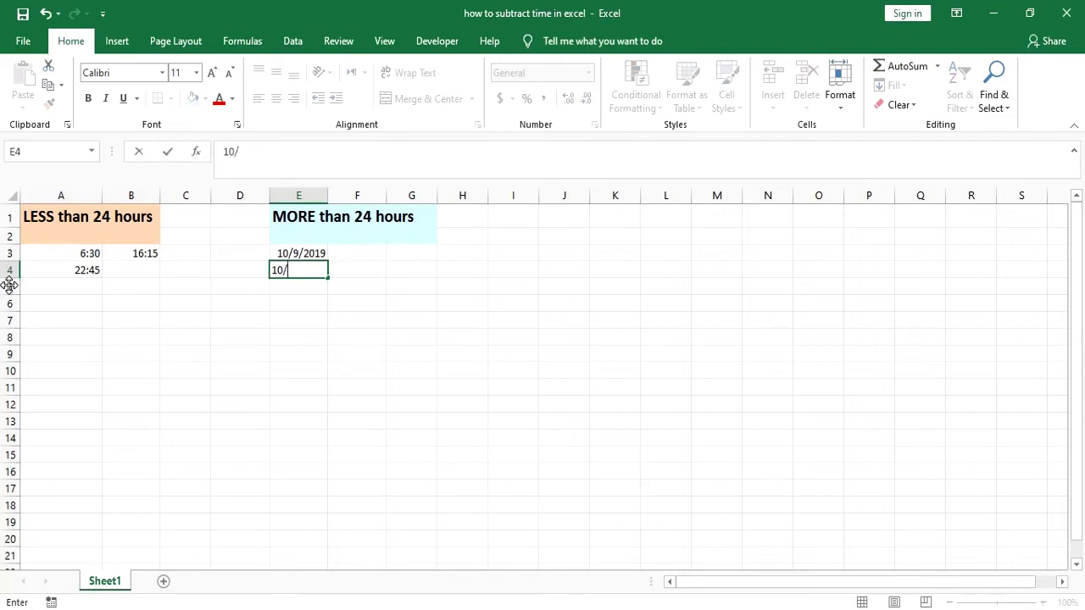
type("/11/2019 22")
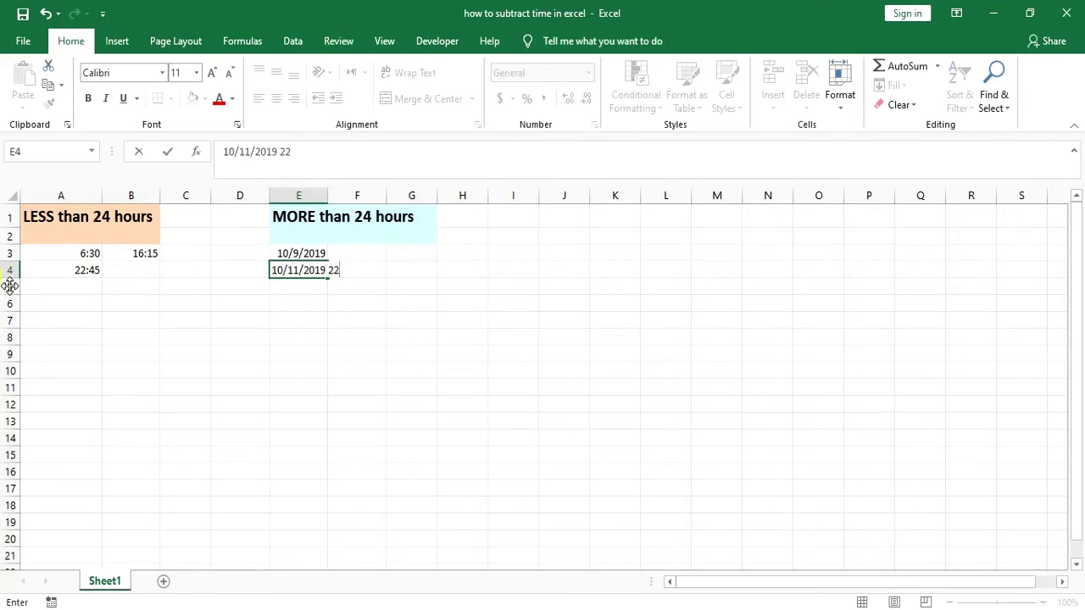
key("BackSpace")
key("BackSpace")
type("10:45 p")
key("Return")
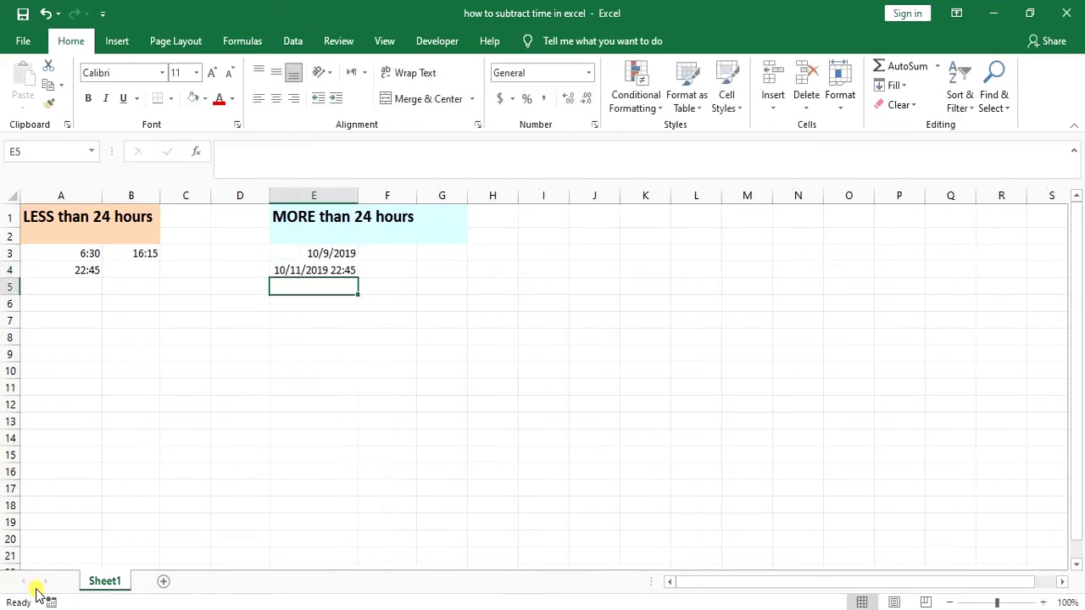
Apply the custom format m/d/yyyy h:mm AM/PM to E3, showing 10/9/2019 6:30 AM.
left_click(332, 254)
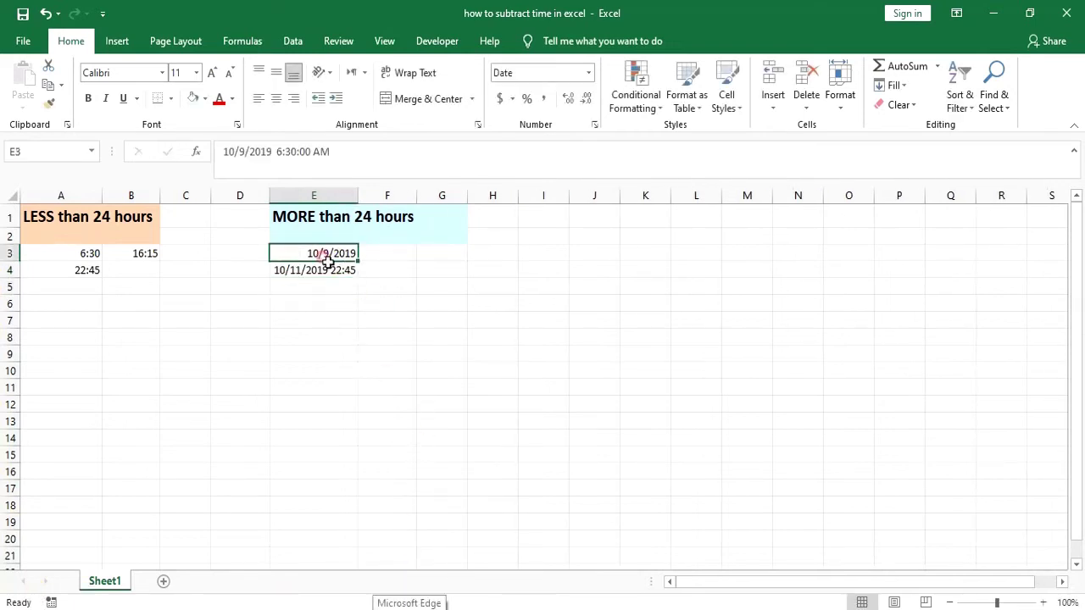
right_click(326, 253)
left_click(387, 540)
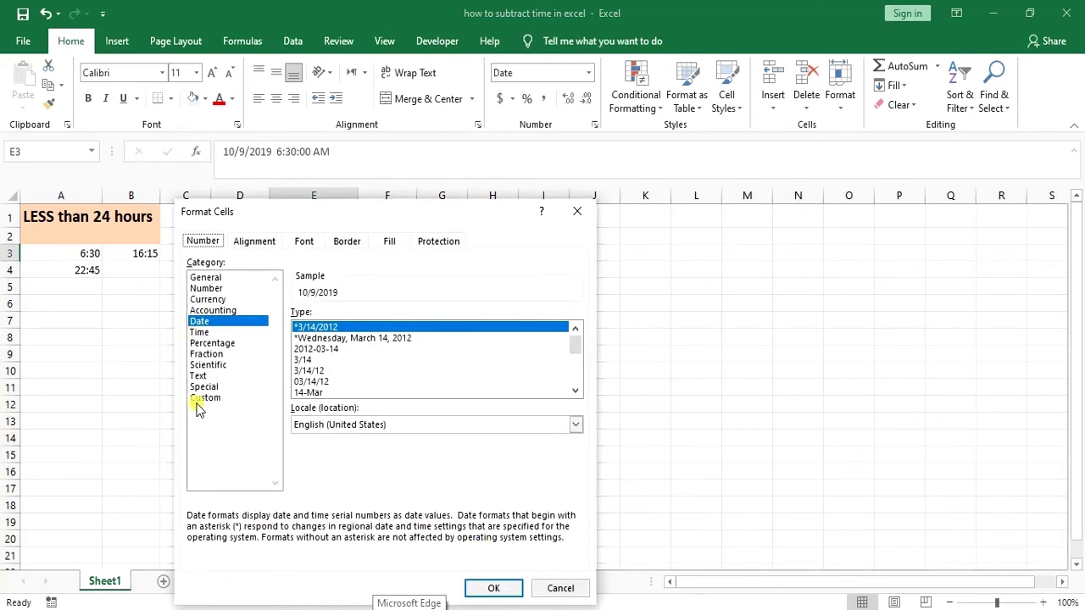
left_click_drag(392, 214, 762, 153)
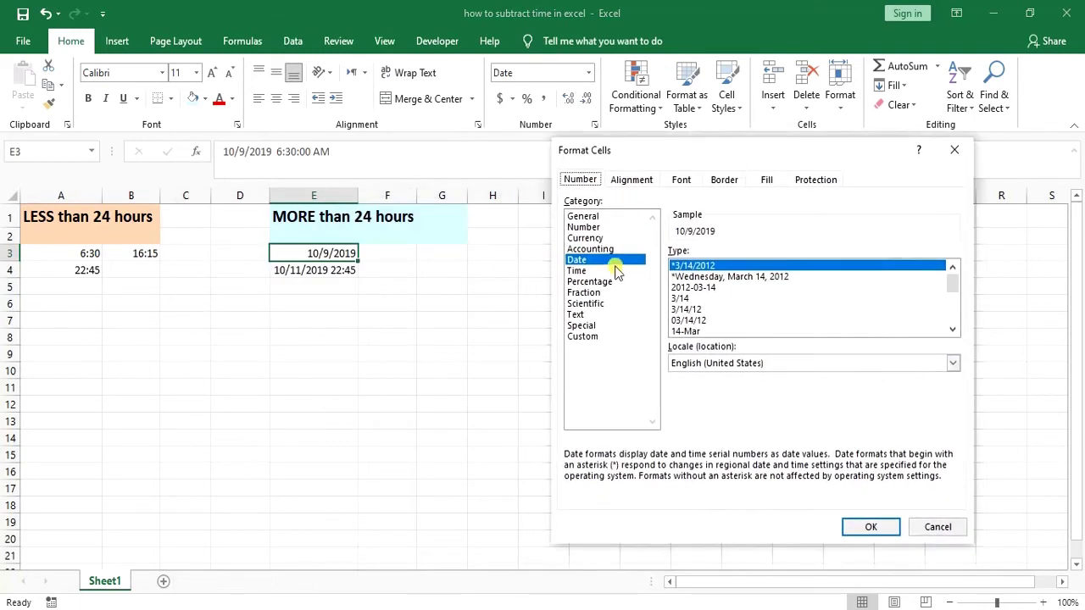
left_click(585, 337)
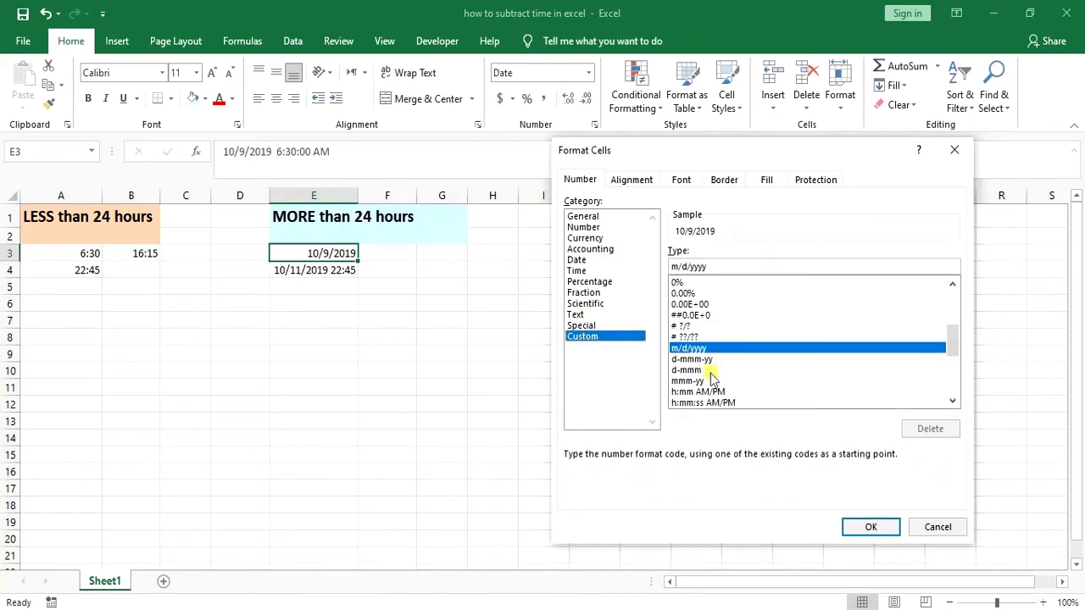
scroll(954, 340, "down", 1)
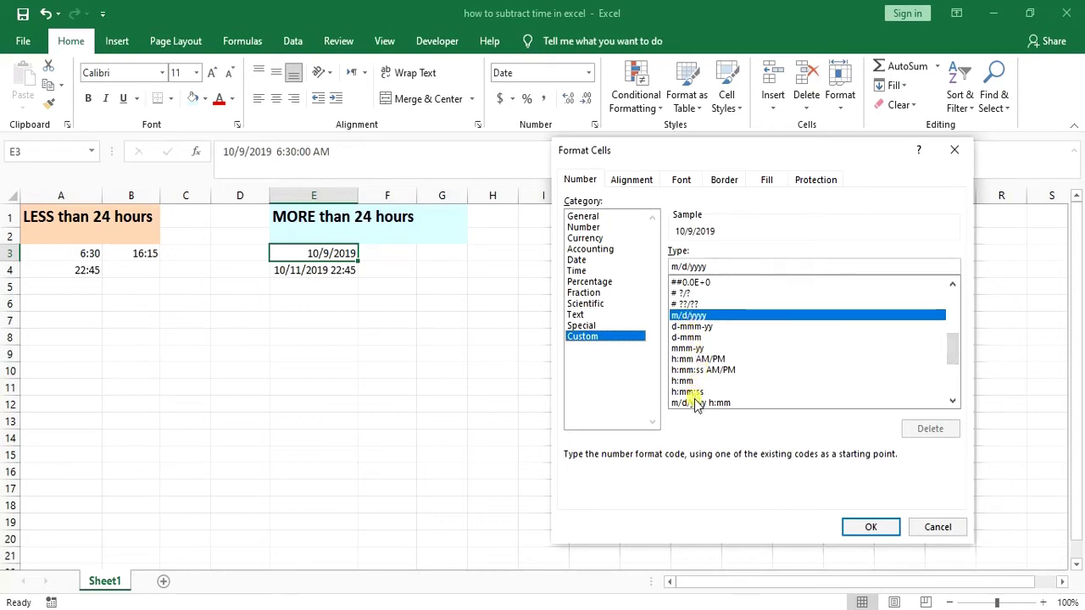
left_click_drag(951, 353, 952, 364)
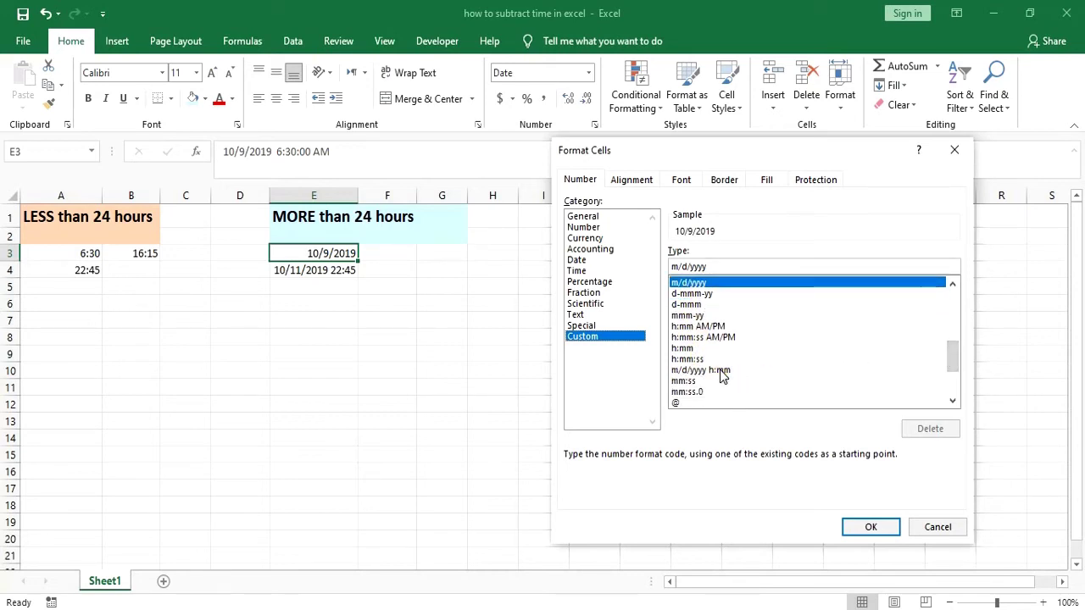
left_click(727, 371)
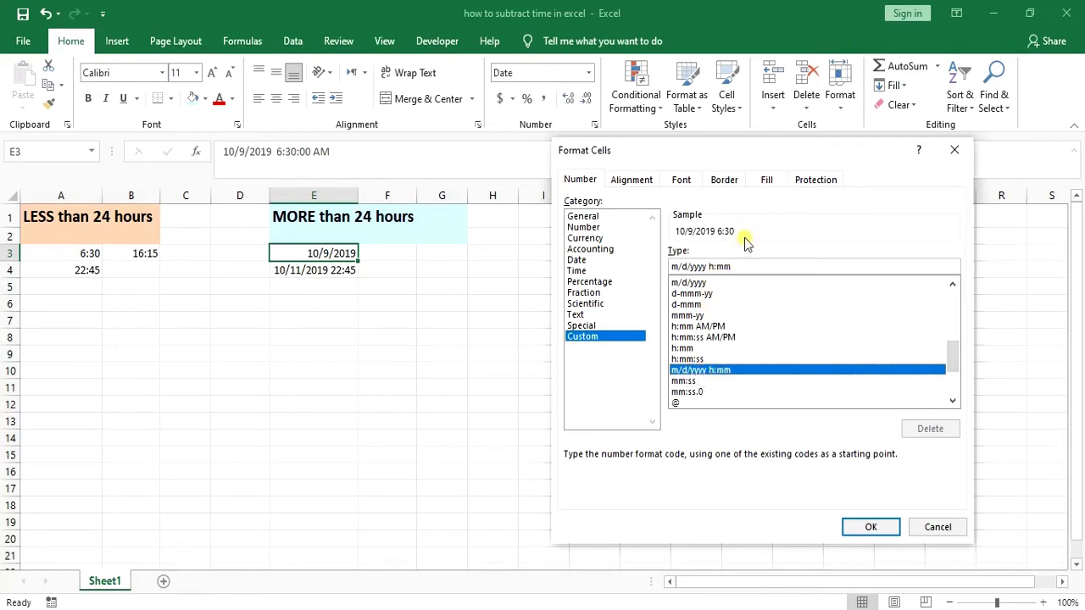
left_click(743, 268)
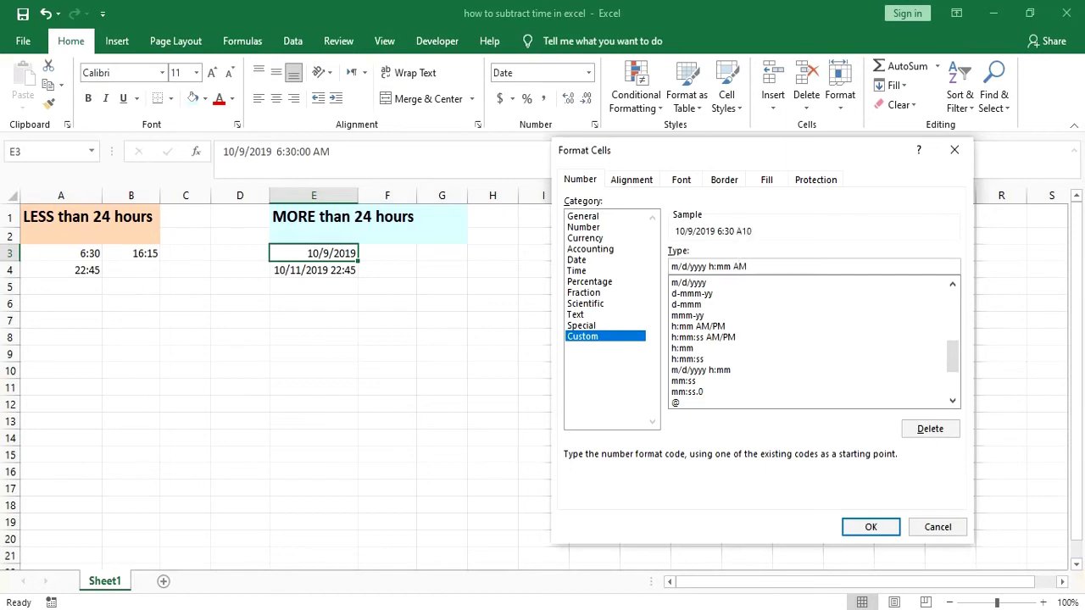
type("AM/PM")
left_click(883, 526)
Open Format Cells for E4, then close it without changes.
left_click(334, 273)
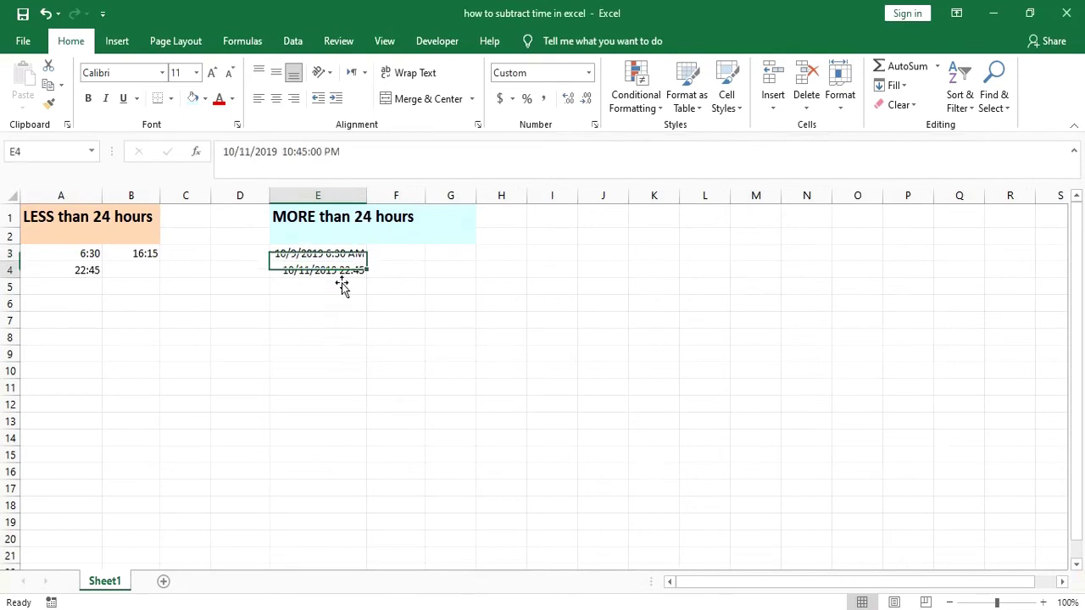
left_click(319, 257)
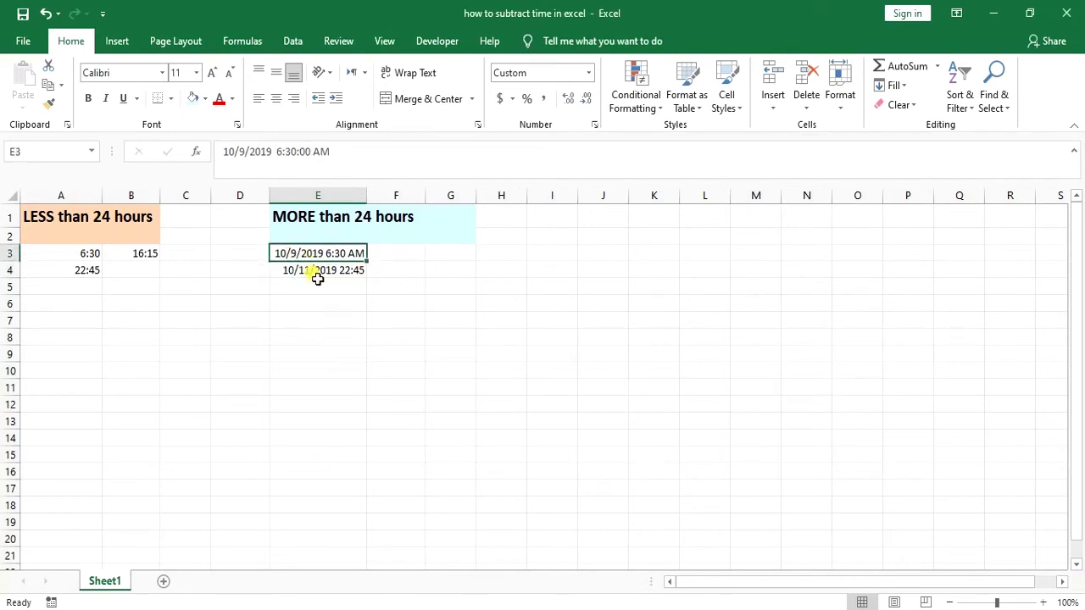
right_click(316, 271)
left_click(356, 537)
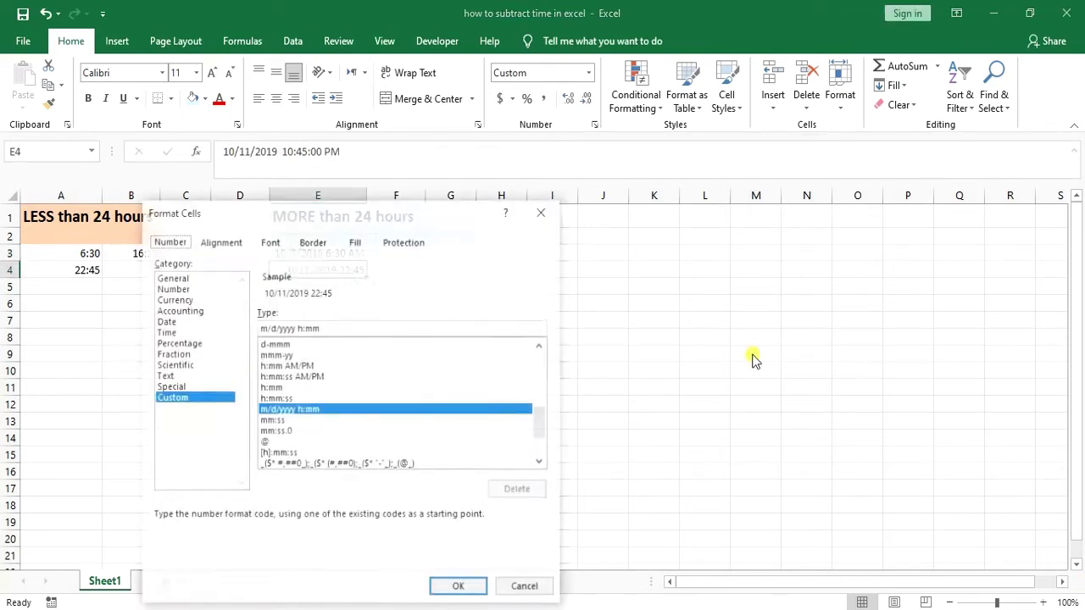
left_click(542, 211)
Apply m/d/yyyy h:mm AM/PM to E3:E4 so E4 shows 10/11/2019 10:45 PM.
left_click_drag(317, 254, 320, 273)
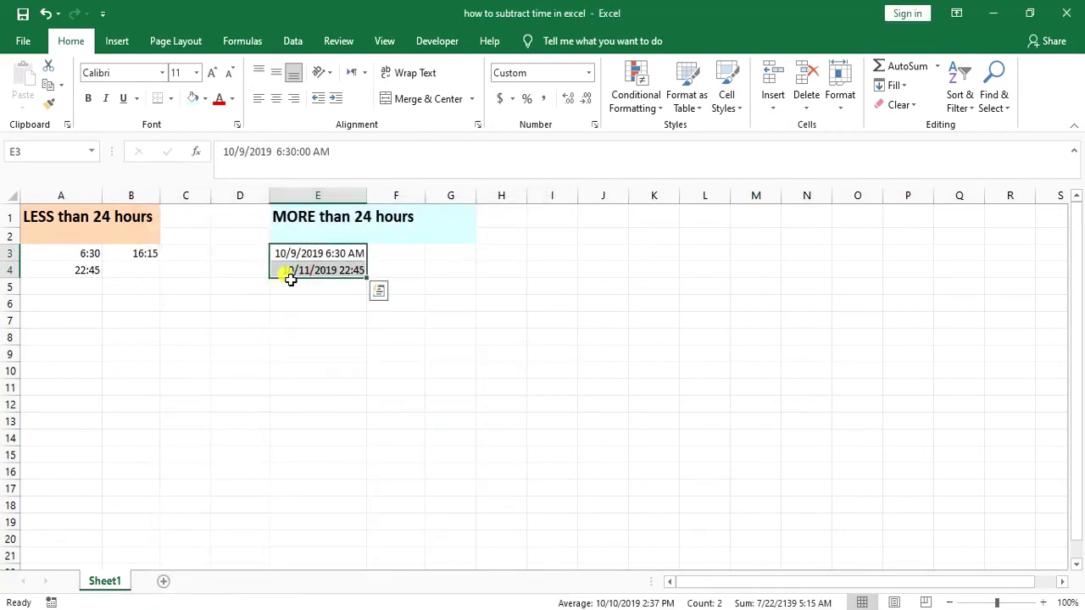
right_click(288, 276)
left_click(334, 539)
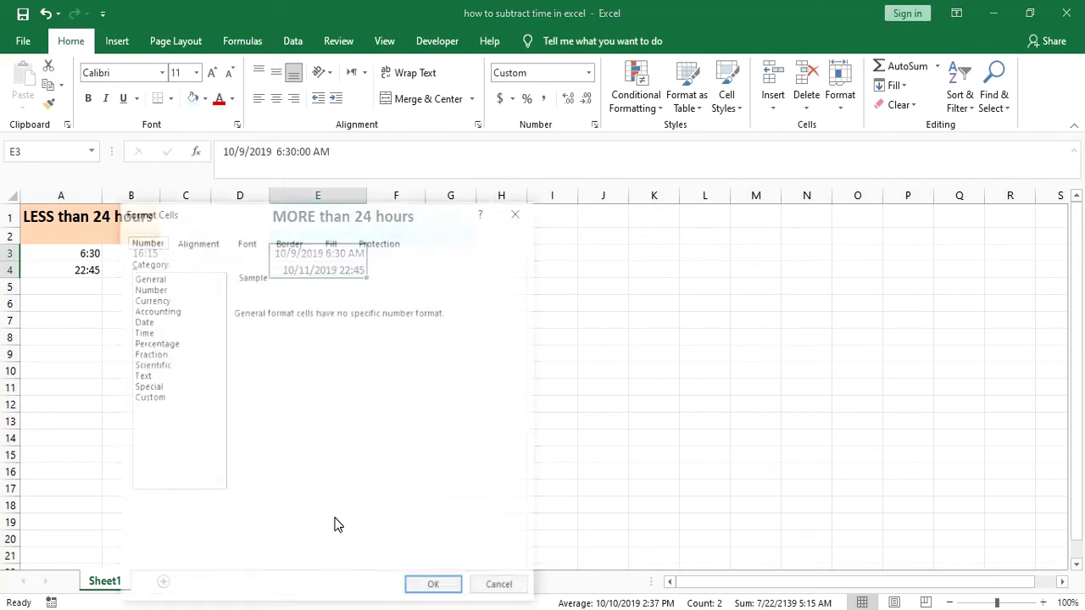
left_click(142, 398)
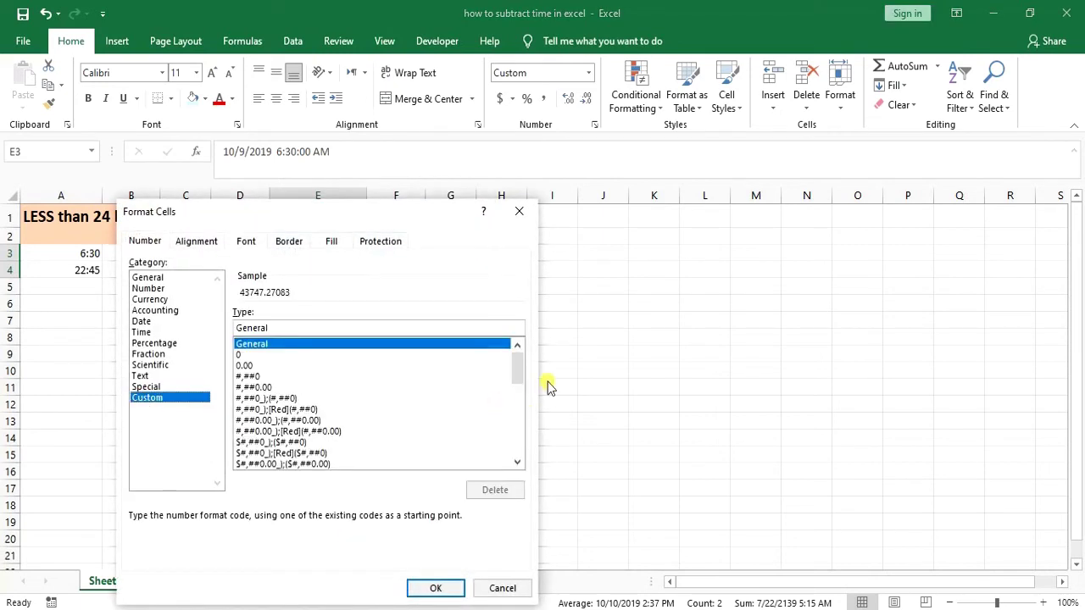
left_click_drag(518, 365, 515, 429)
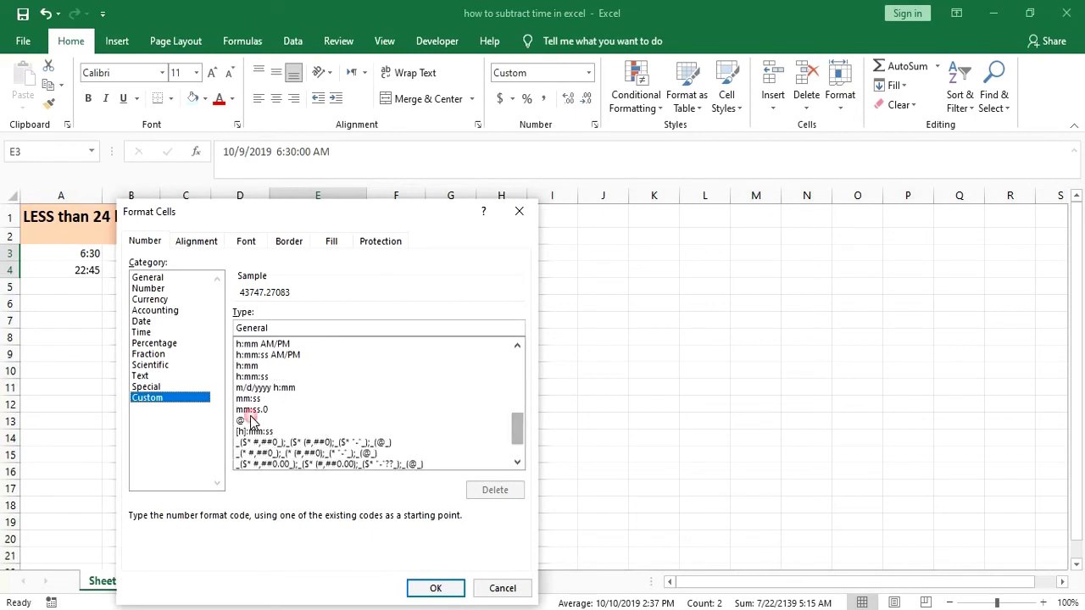
left_click(259, 389)
left_click(244, 390)
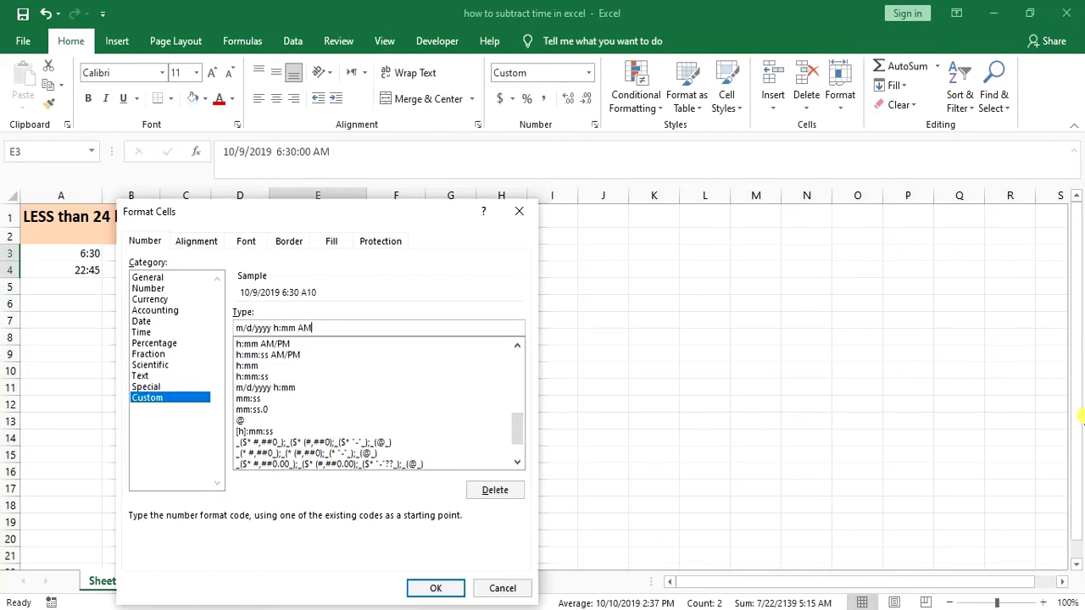
type("PM")
left_click(435, 590)
left_click(342, 305)
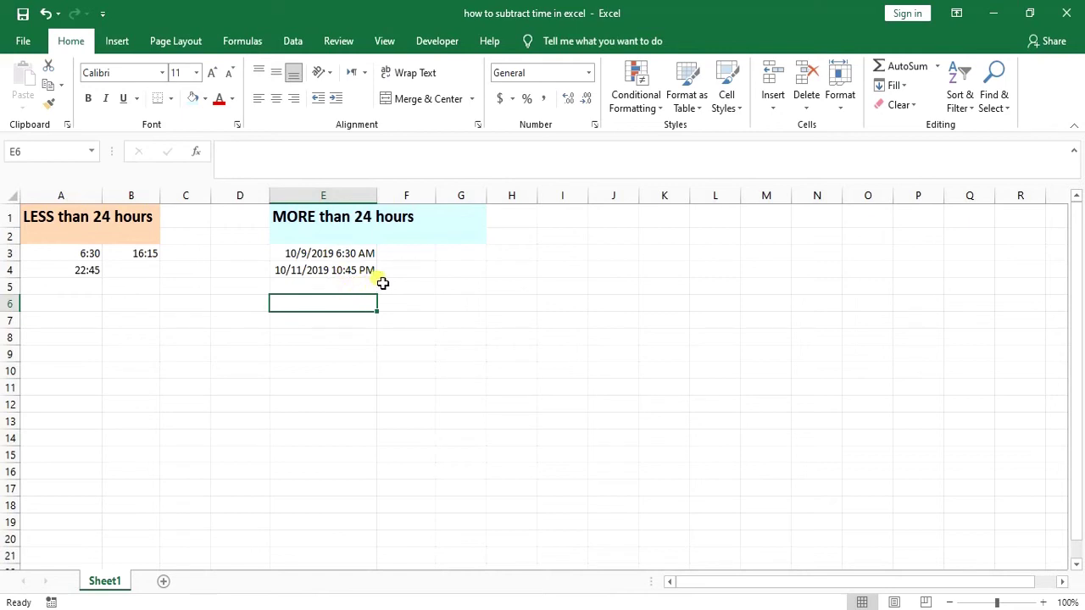
Enter =E4-E3 in F3, giving a difference of 2.6770833 days.
left_click(400, 257)
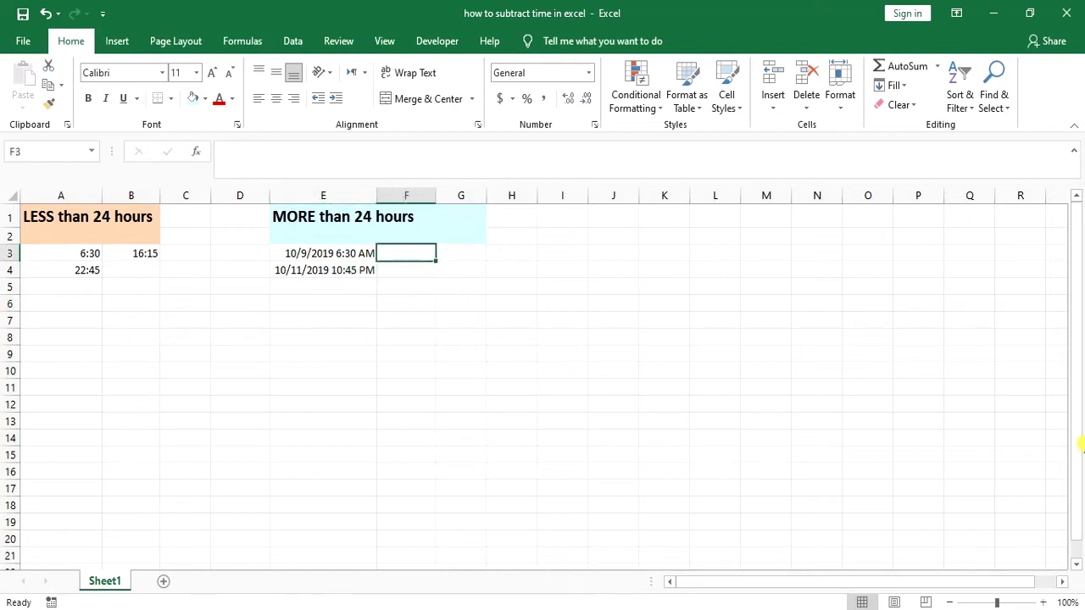
type("=")
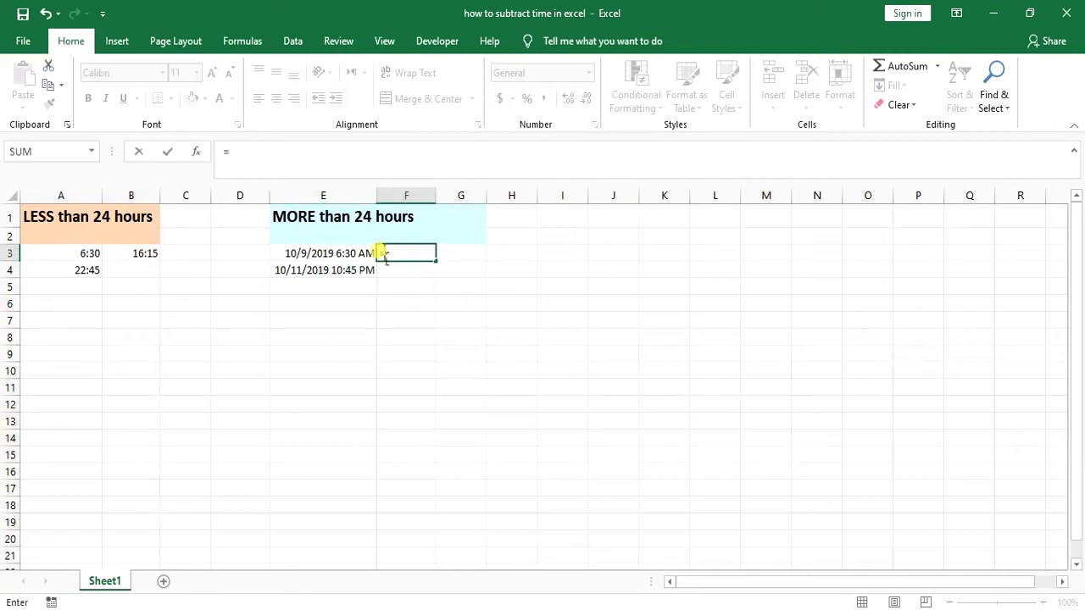
left_click(362, 278)
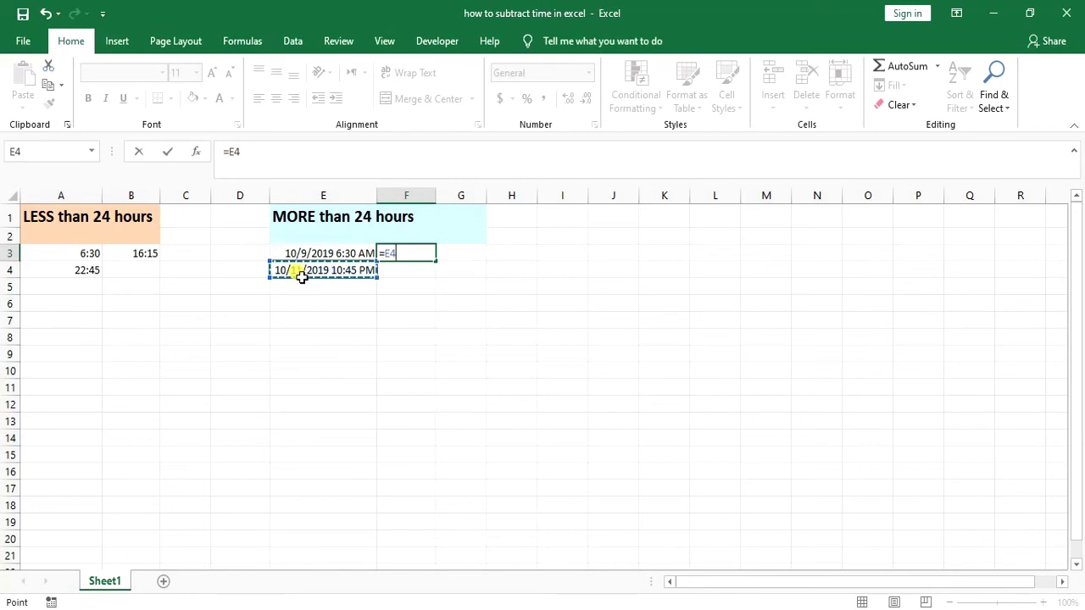
type("-")
left_click(334, 252)
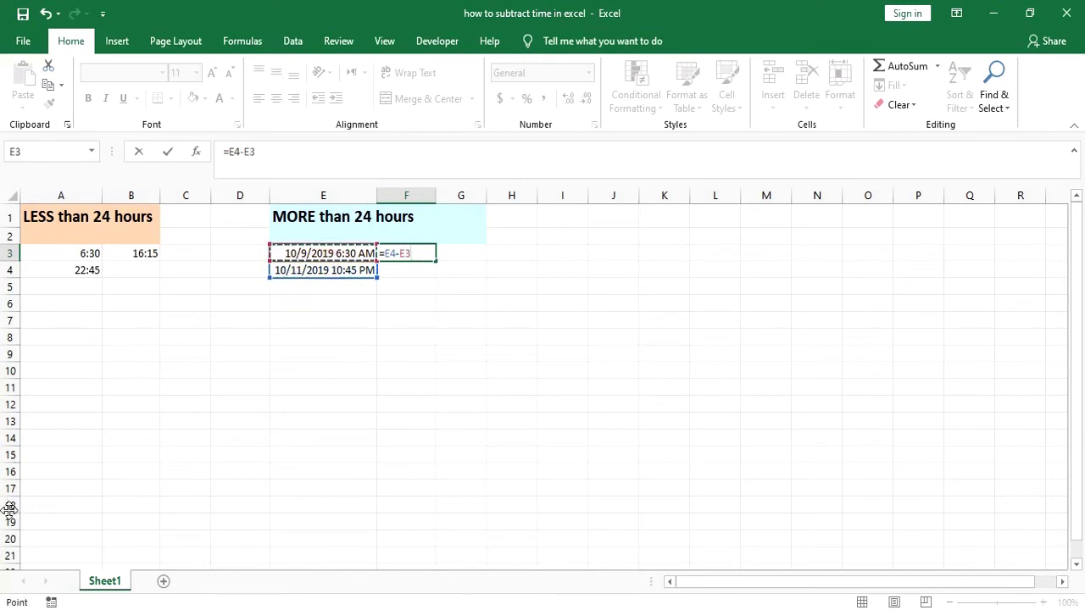
key("Return")
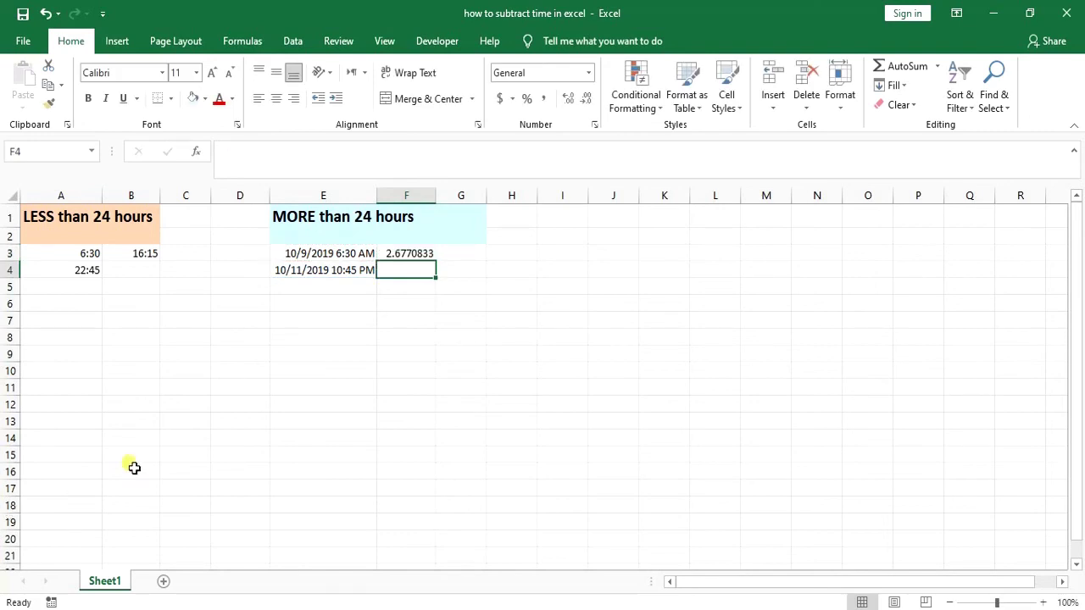
left_click(418, 259)
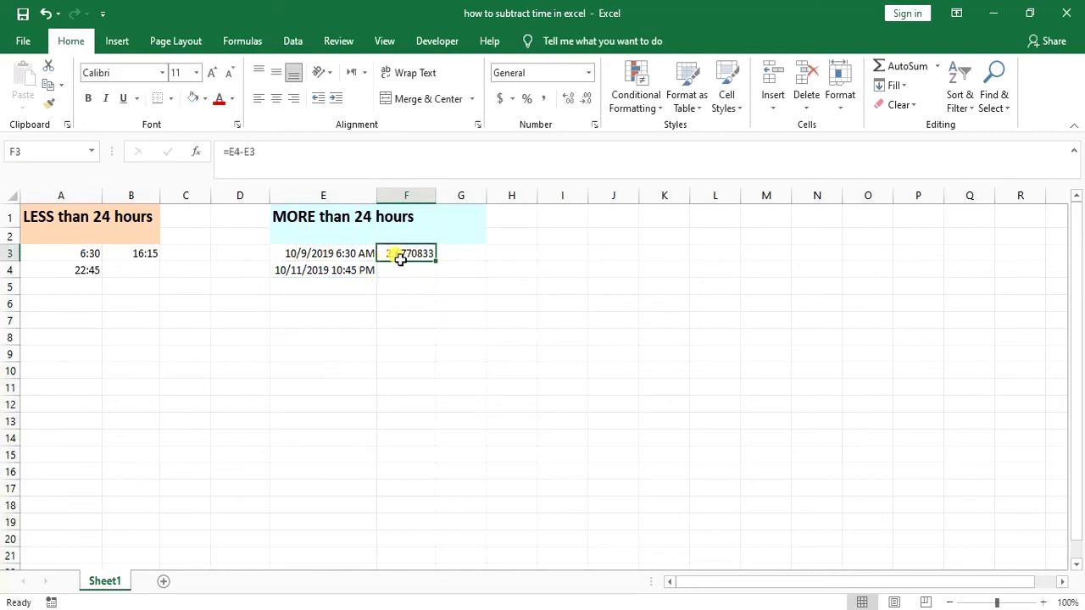
Change F3 to =(E4-E3)*24 so it shows 64.25 hours.
double_click(401, 258)
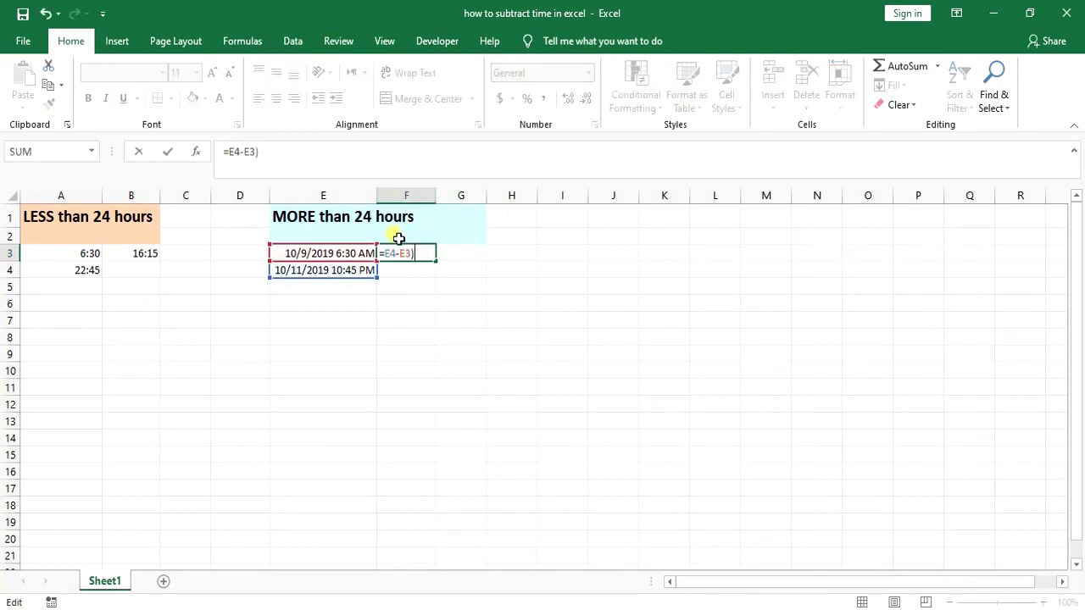
type("(")
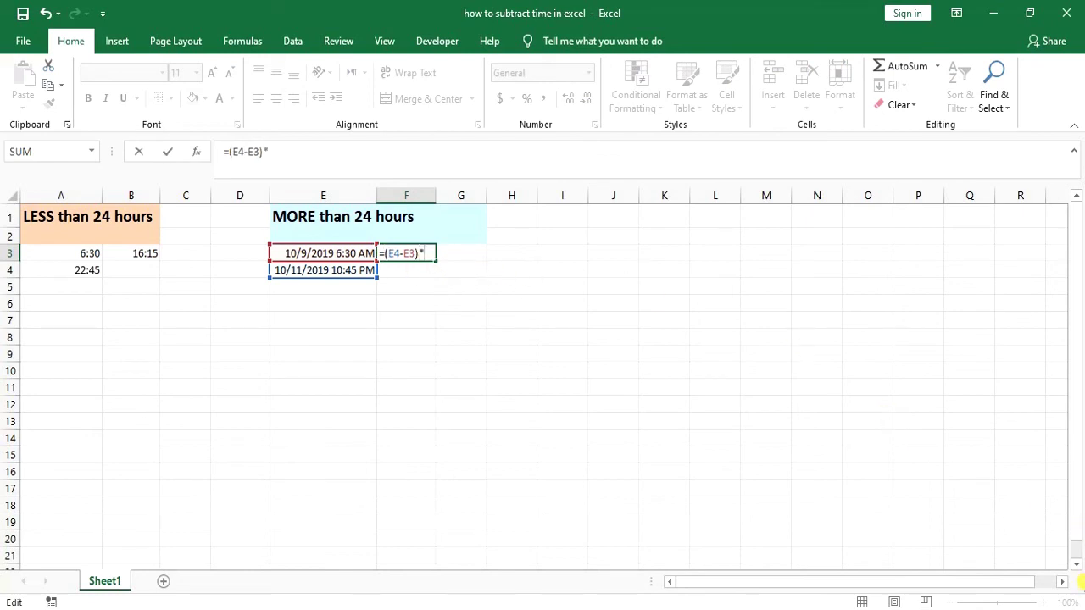
type("*24")
key("Return")
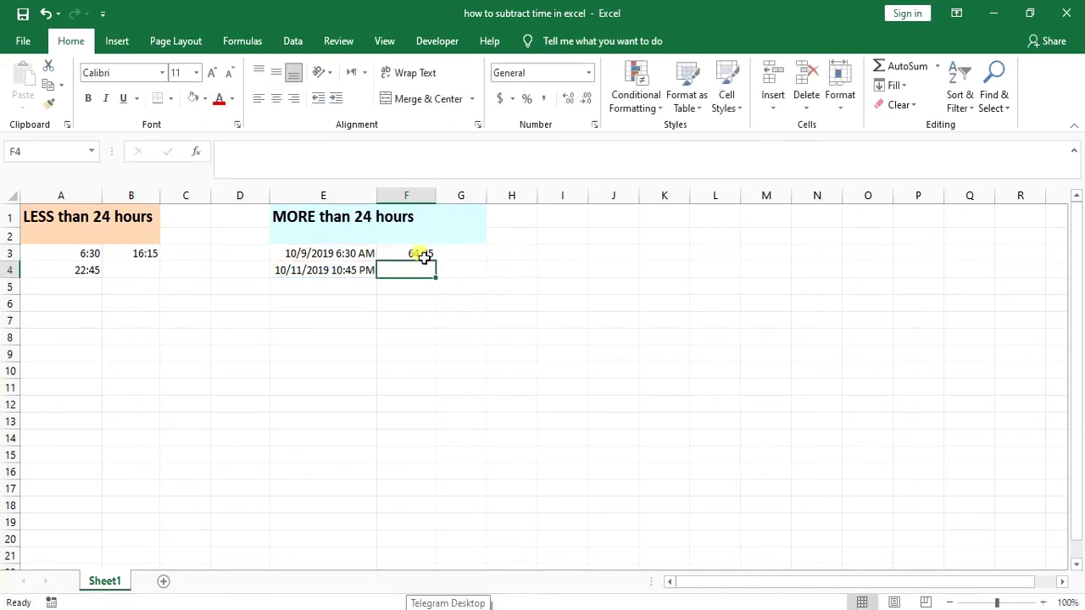
left_click(418, 256)
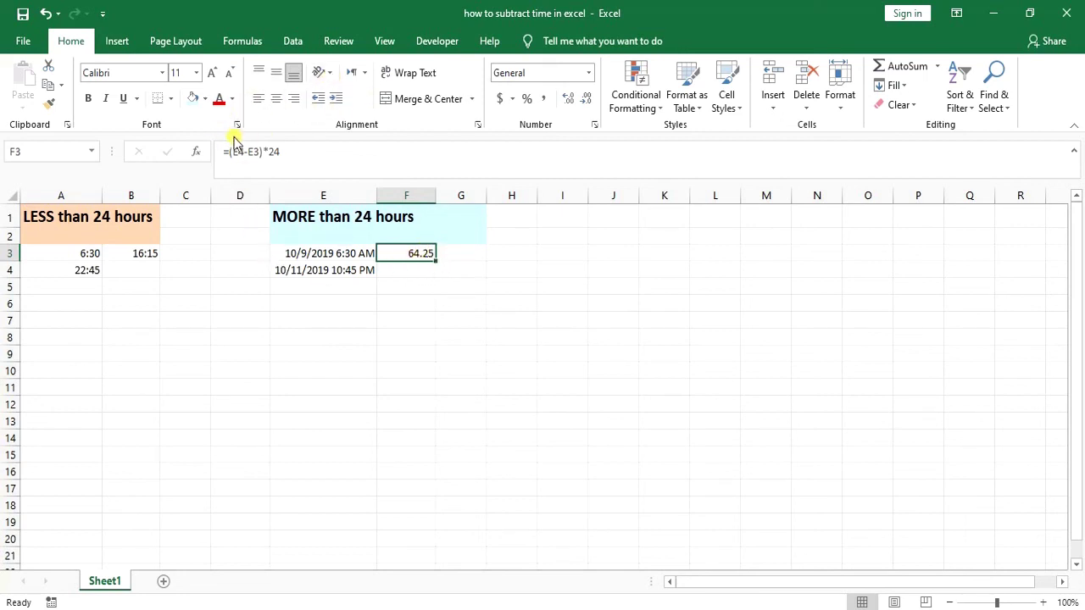
Decrease F3's decimal places twice so the hours display as 64.
left_click(585, 98)
left_click(585, 98)
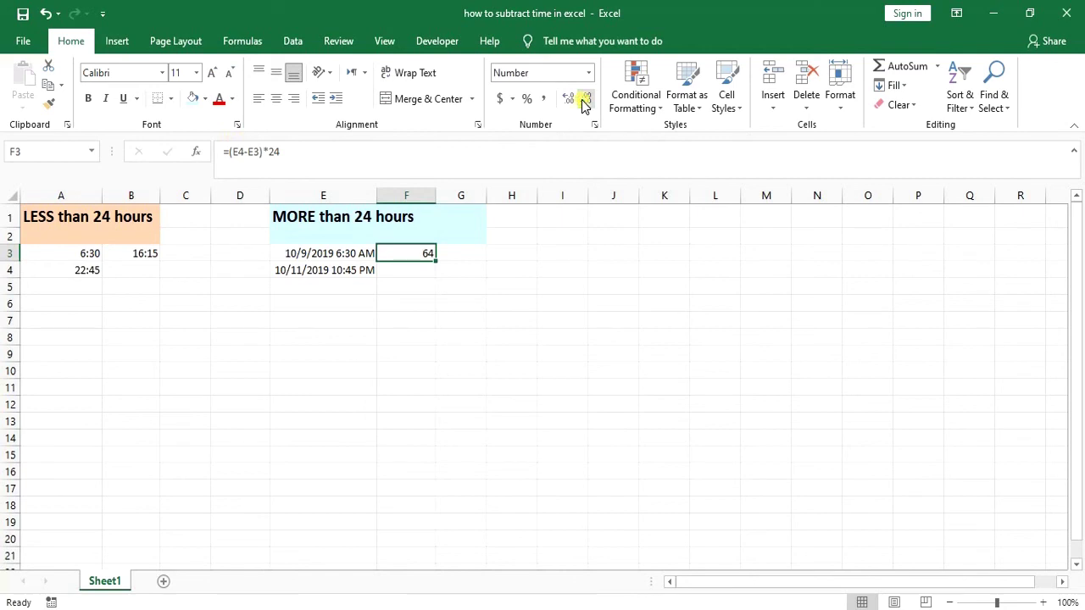
left_click(386, 273)
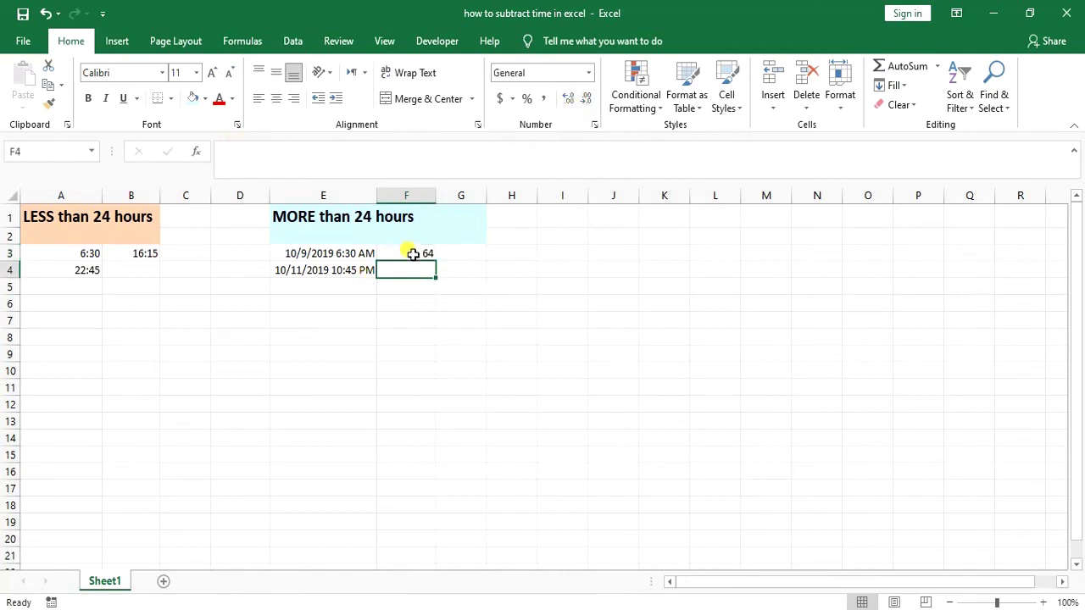